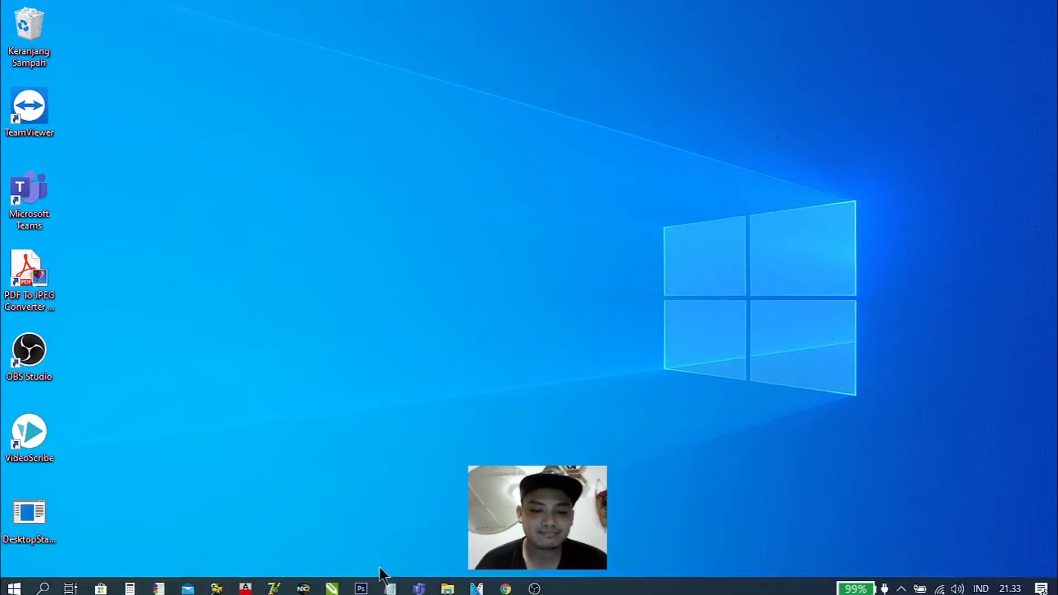
- Restore Chrome and open the Laboratorium Mekanika Tanah team site from the SharePoint home page
mouse_move(505, 583)
left_click(511, 589)
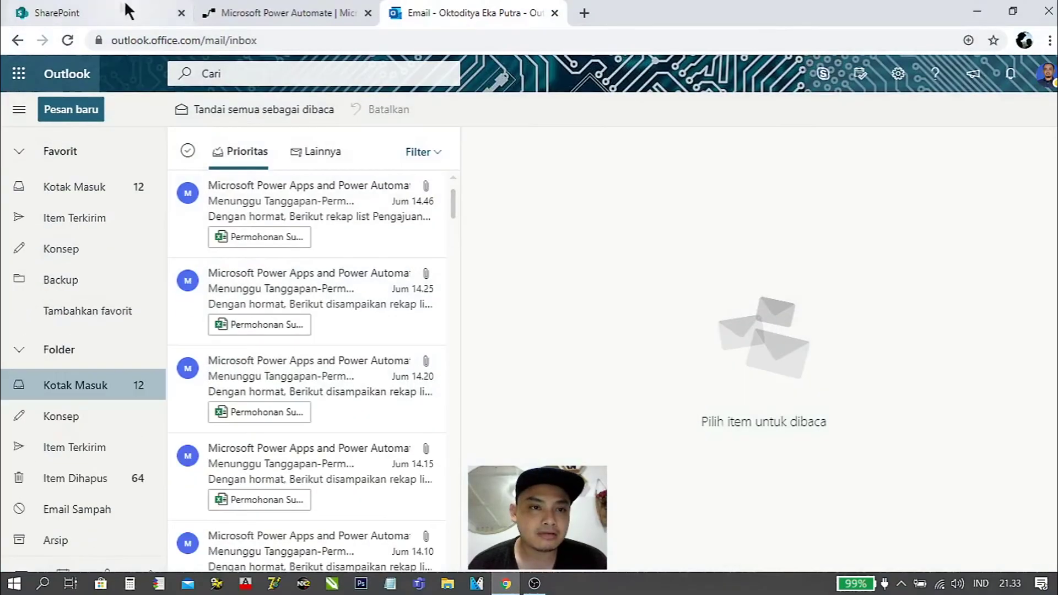
left_click(283, 9)
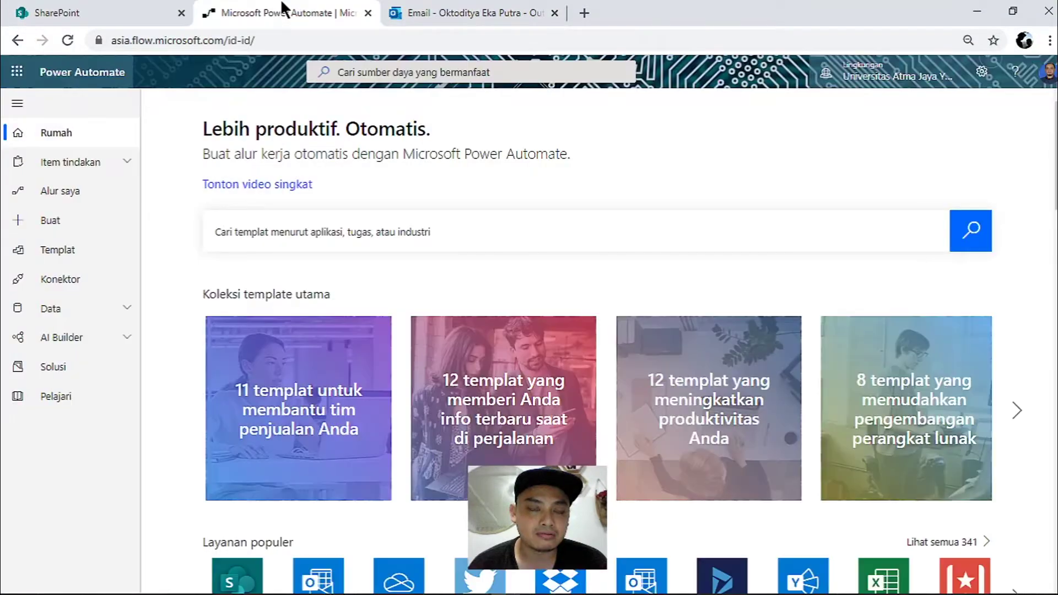
left_click(127, 11)
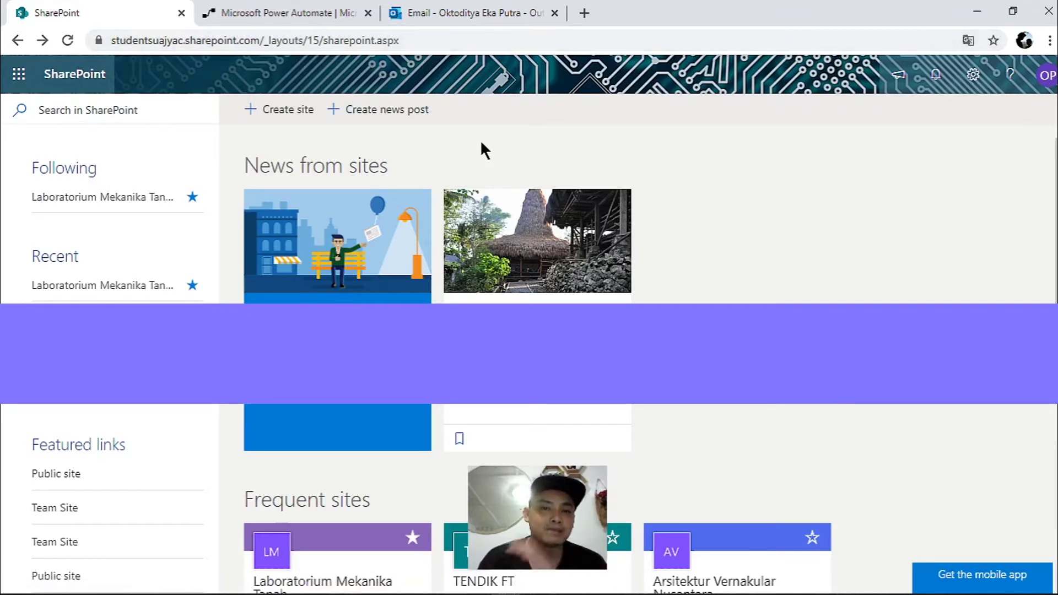
left_click(148, 202)
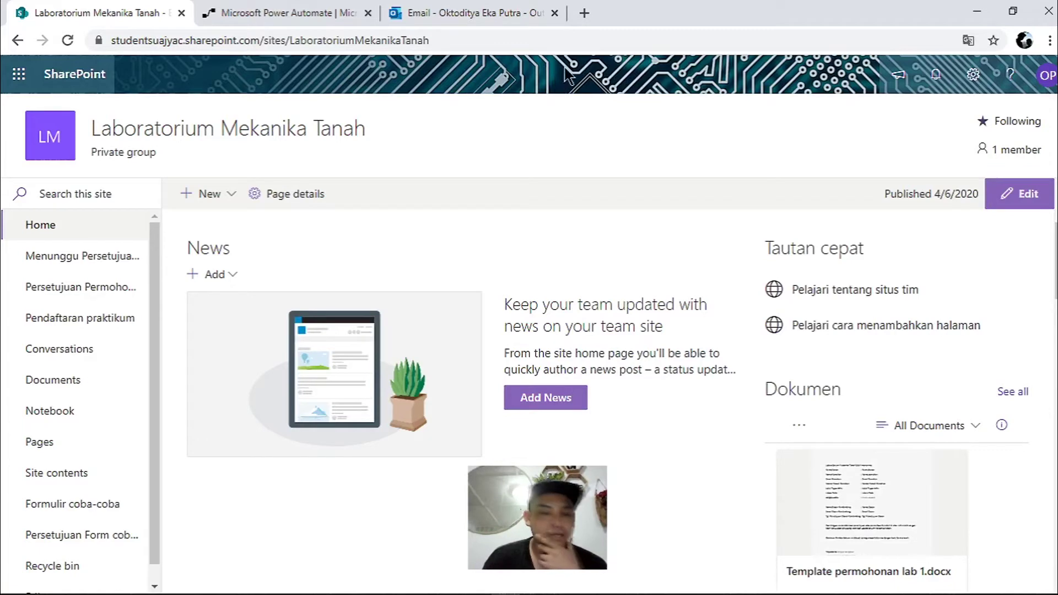
- Create a new document library called 'Pendaftaran Seminar' on the Laboratorium Mekanika Tanah site
left_click(208, 194)
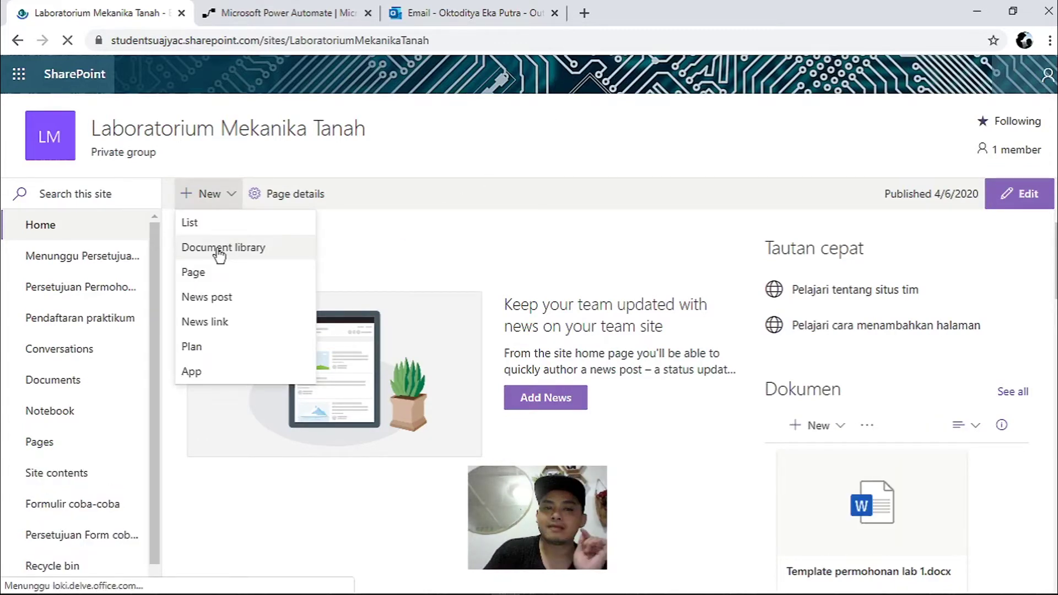
left_click(219, 250)
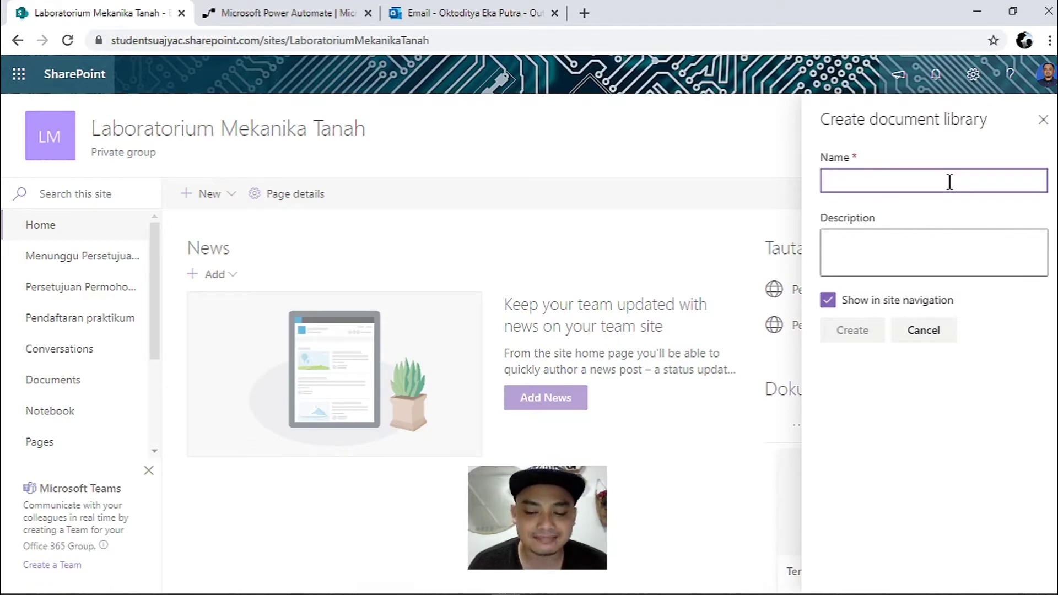
type("Pendaftaran Seminar")
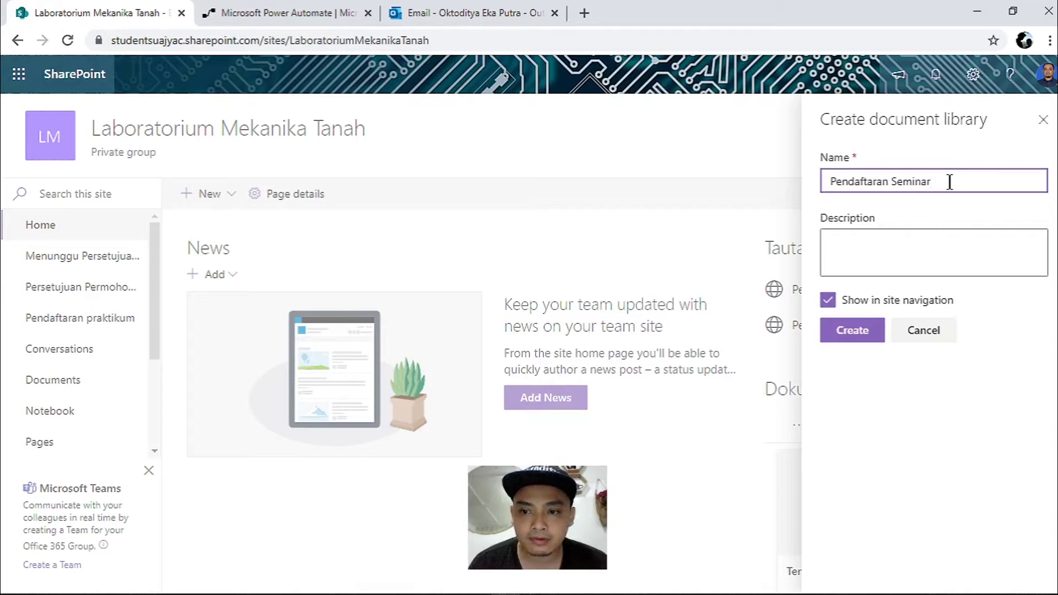
left_click(865, 331)
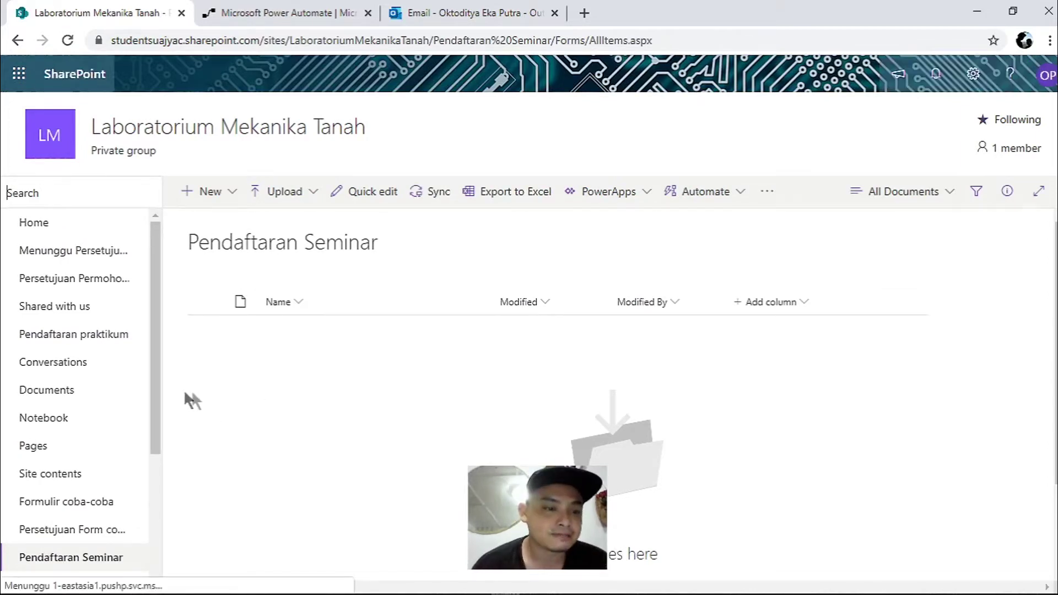
- Edit the site navigation and move the Pendaftaran Seminar link directly below Home
left_click_drag(157, 371, 157, 444)
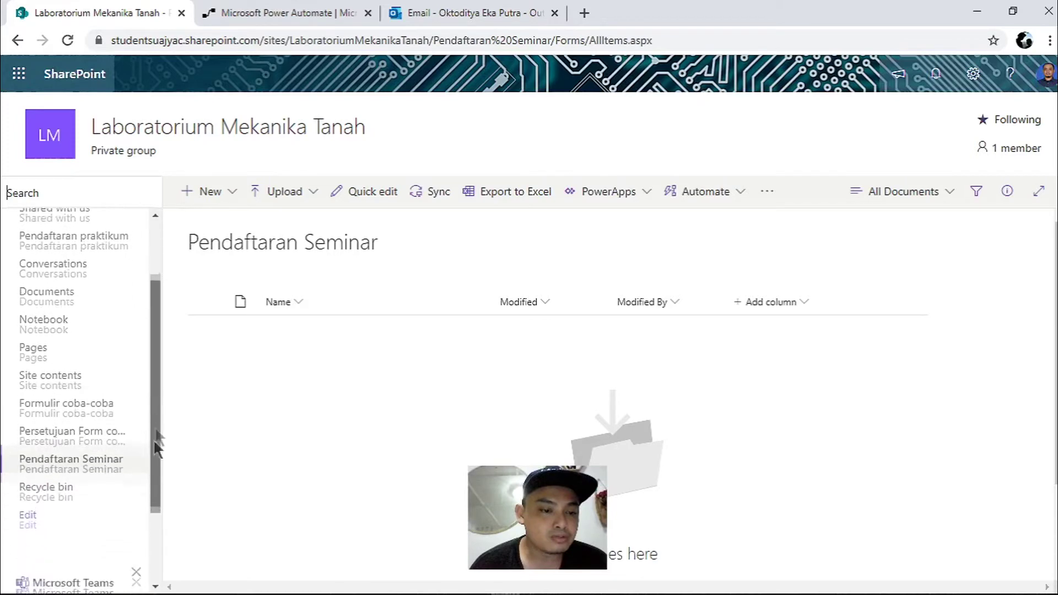
scroll(88, 432, "down", 1)
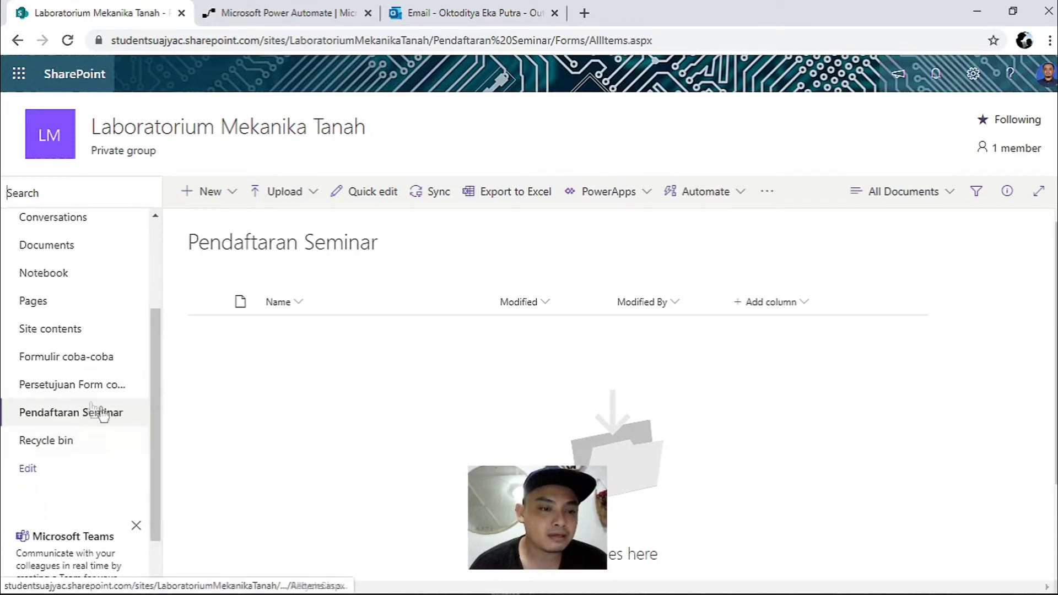
left_click(21, 469)
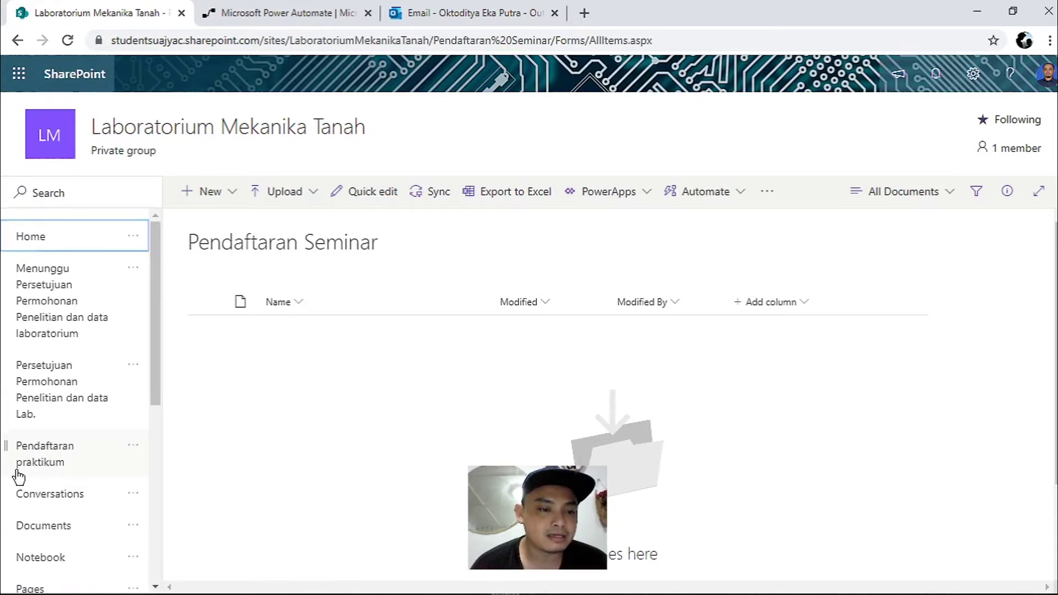
scroll(81, 441, "down", 5)
left_click_drag(66, 367, 20, 295)
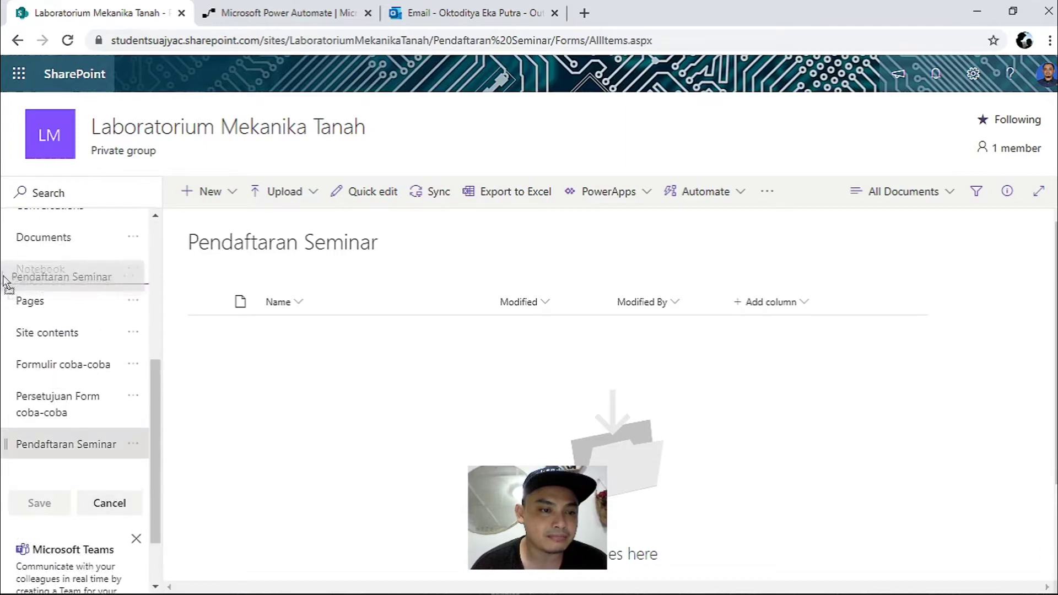
scroll(19, 295, "up", 5)
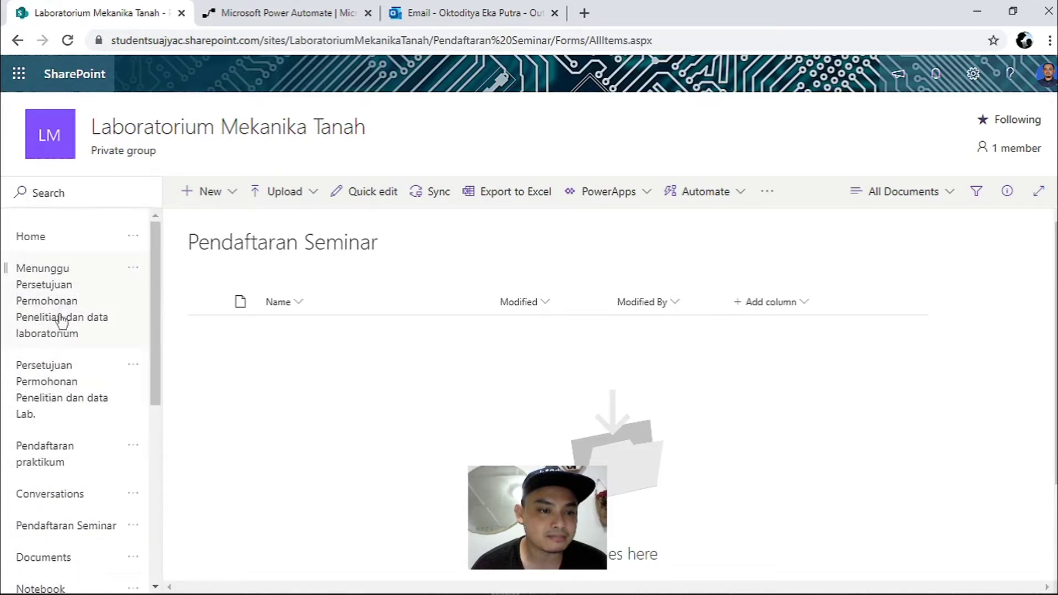
left_click_drag(12, 525, 8, 259)
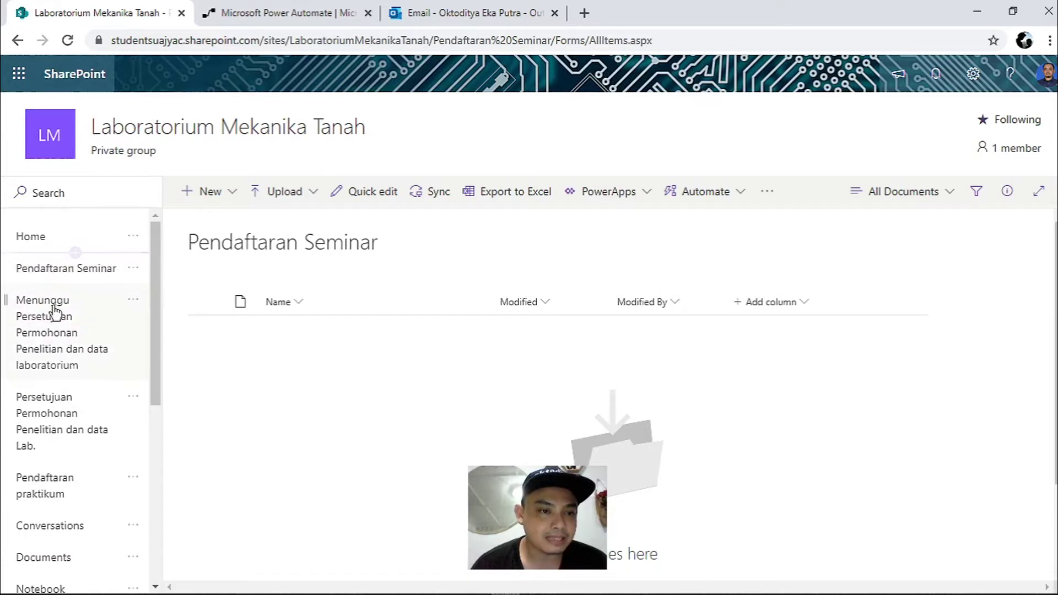
- Save the new navigation order and reopen the Pendaftaran Seminar library
scroll(58, 312, "down", 5)
scroll(55, 342, "down", 2)
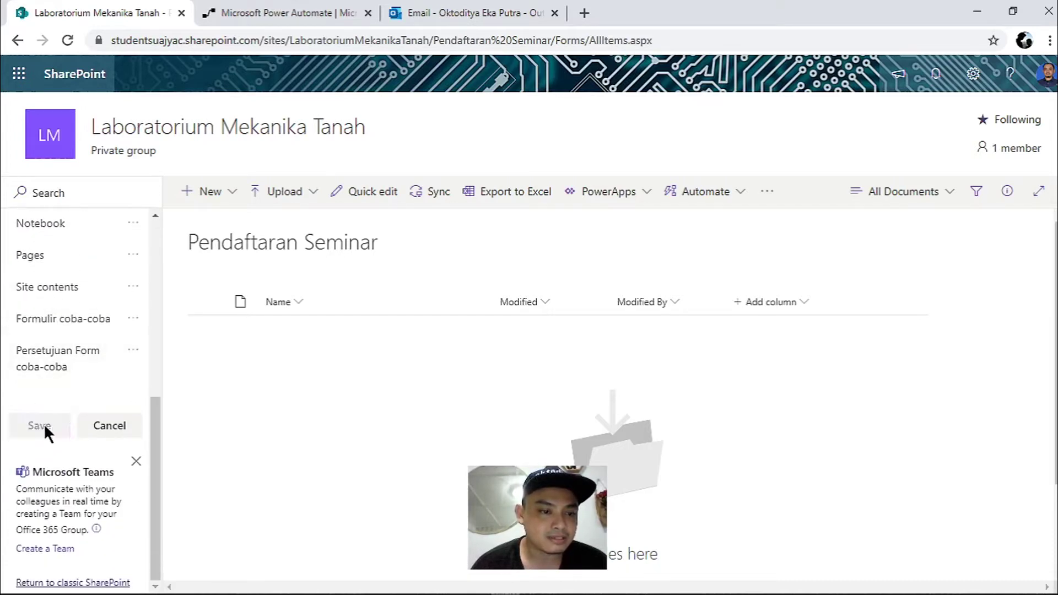
left_click(44, 424)
scroll(82, 380, "up", 5)
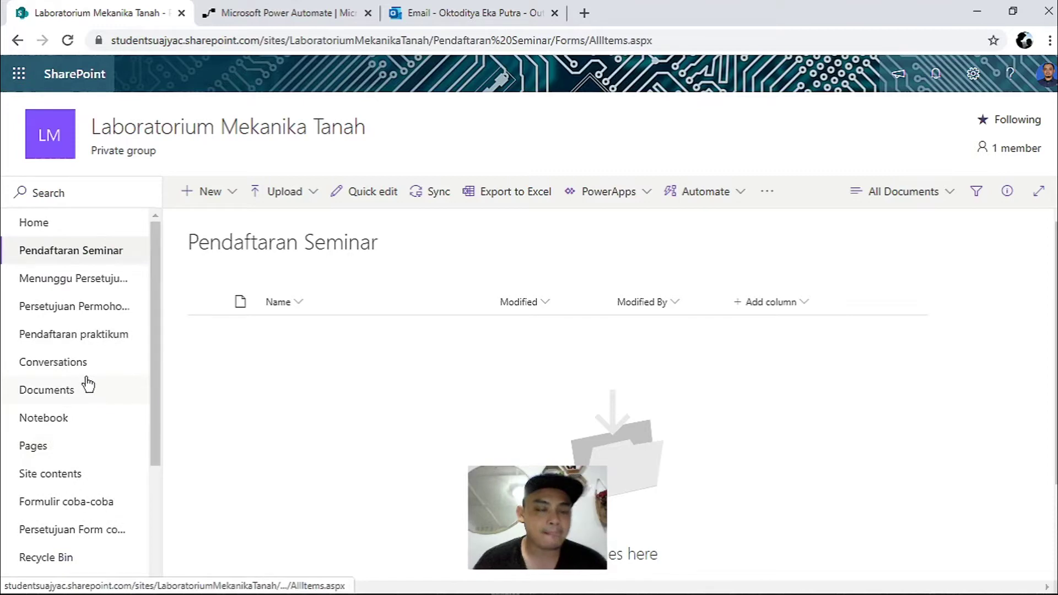
left_click(92, 255)
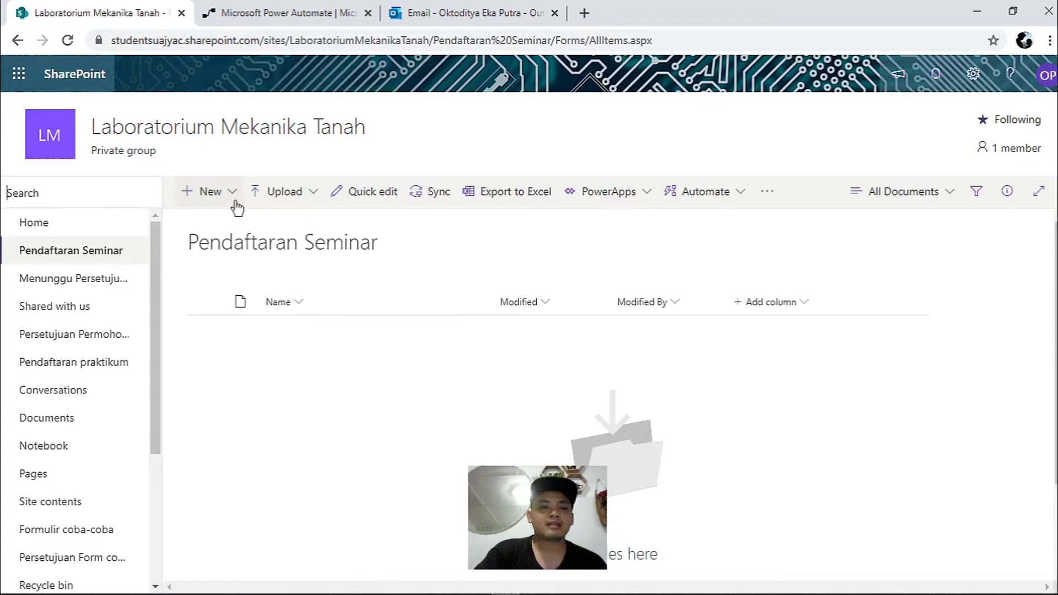
- Create a Forms for Excel workbook named 'Pendaftaran Seminar' in the library
left_click(235, 203)
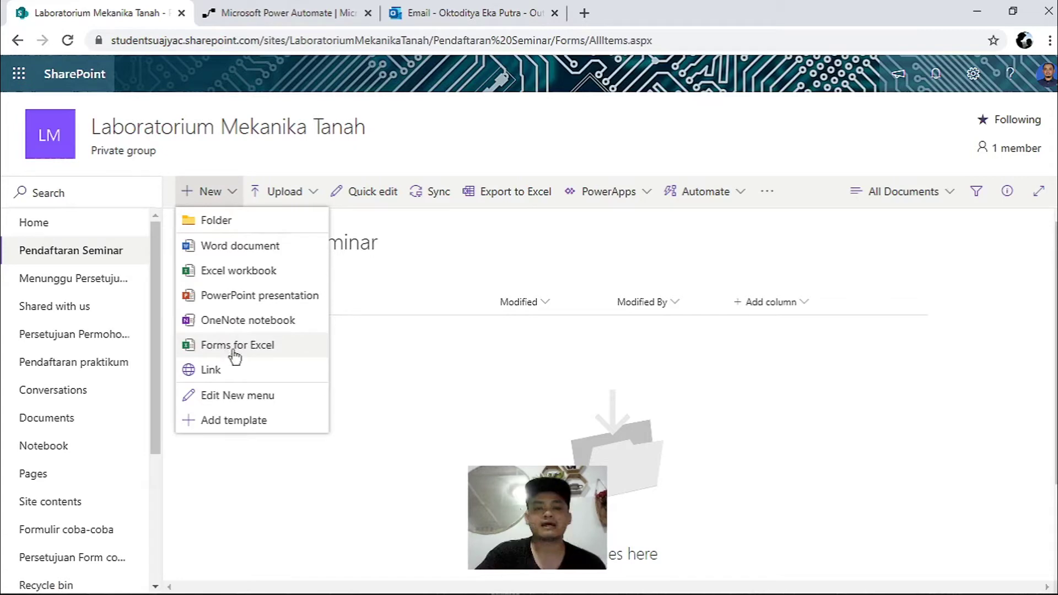
left_click(236, 347)
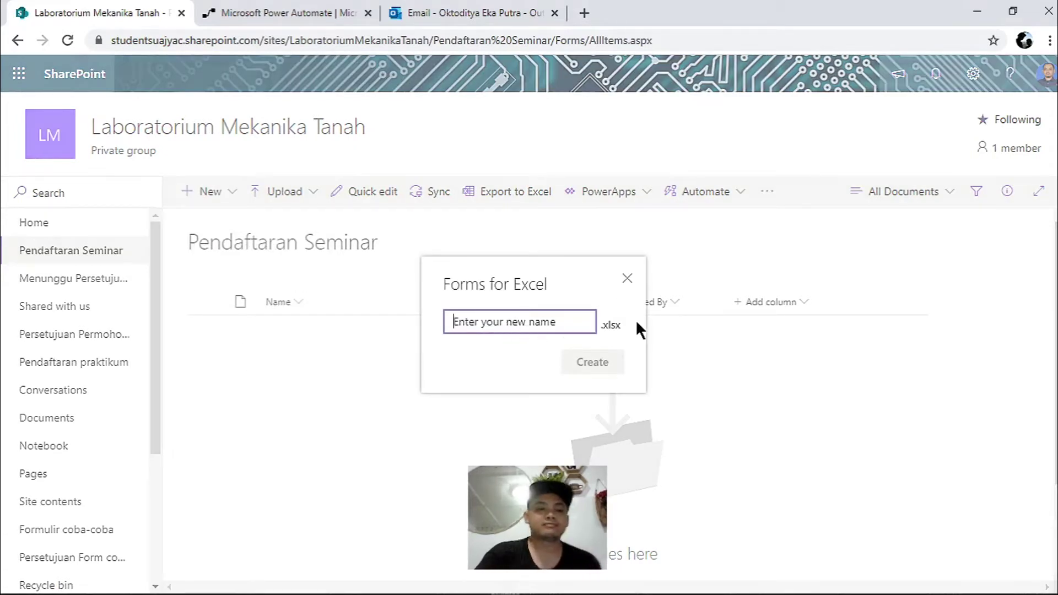
type("Pendaftaran Seminar")
left_click(588, 362)
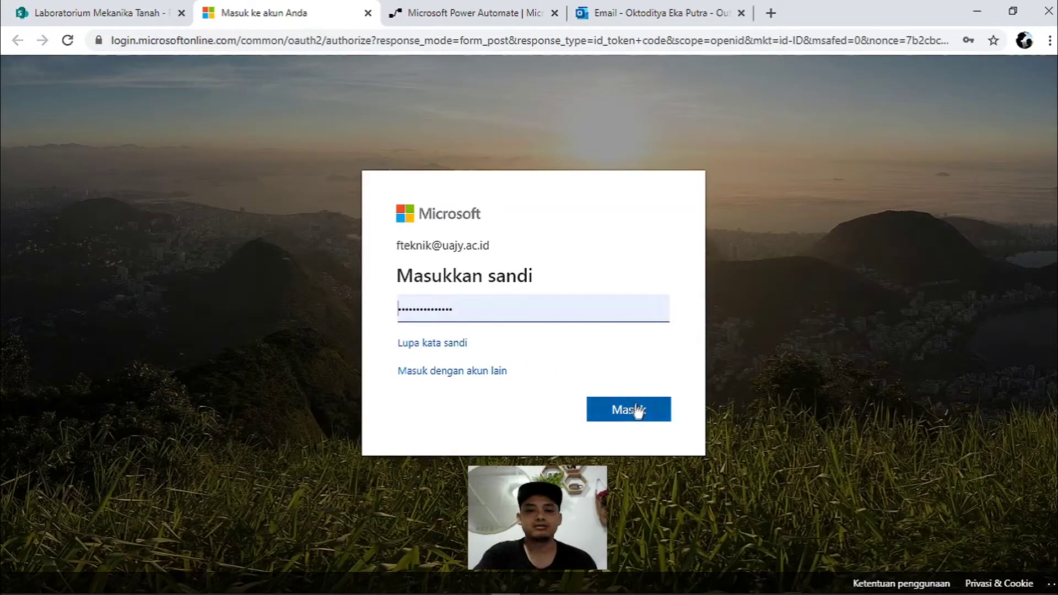
- Submit the account password and choose the account to finish signing in
left_click(465, 372)
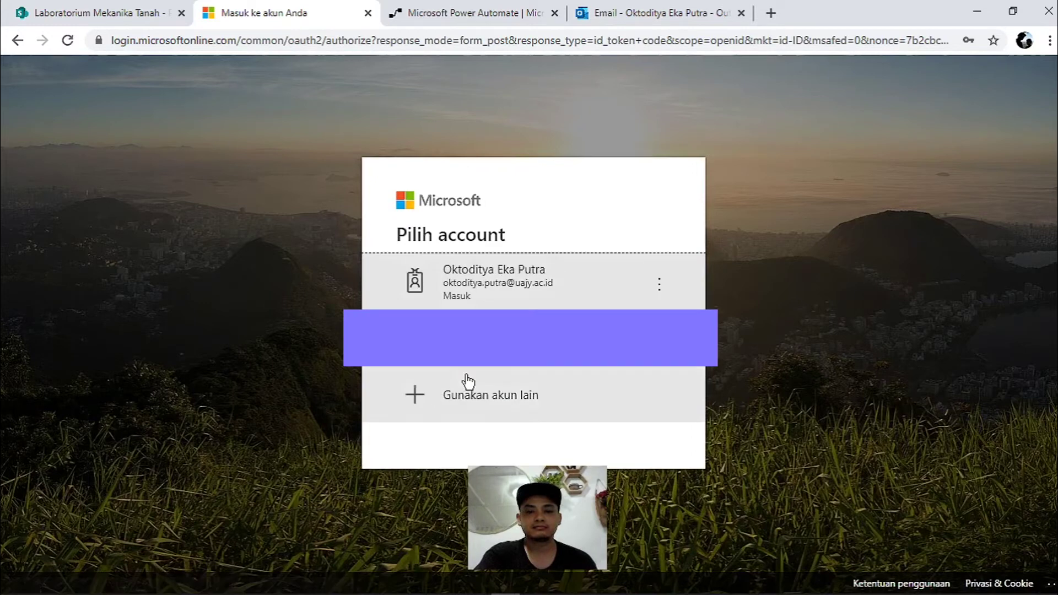
left_click(501, 285)
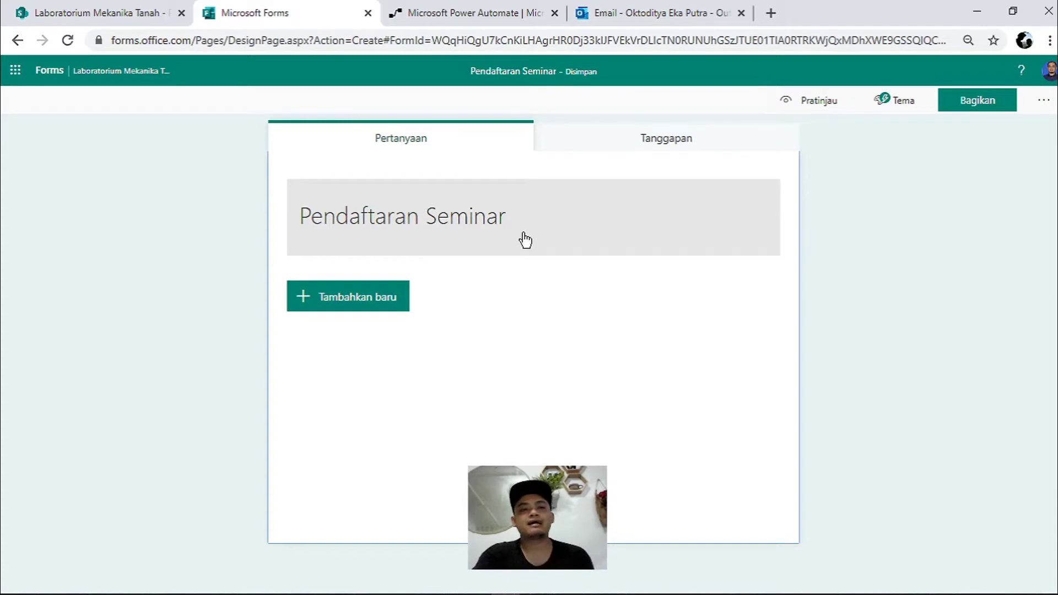
- Add a required text question titled 'Nama' to the form
left_click(116, 13)
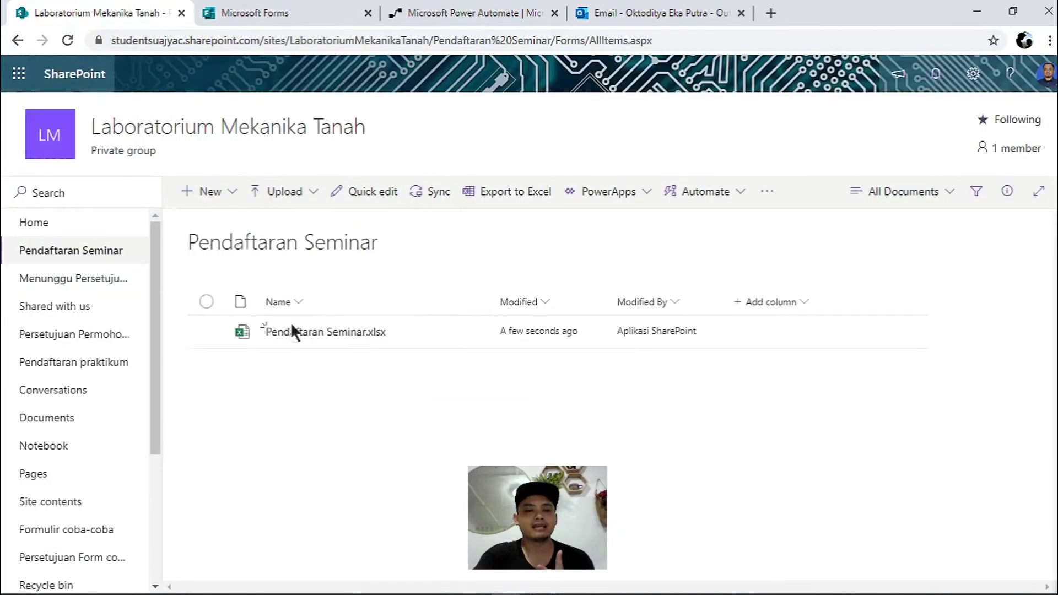
mouse_move(326, 332)
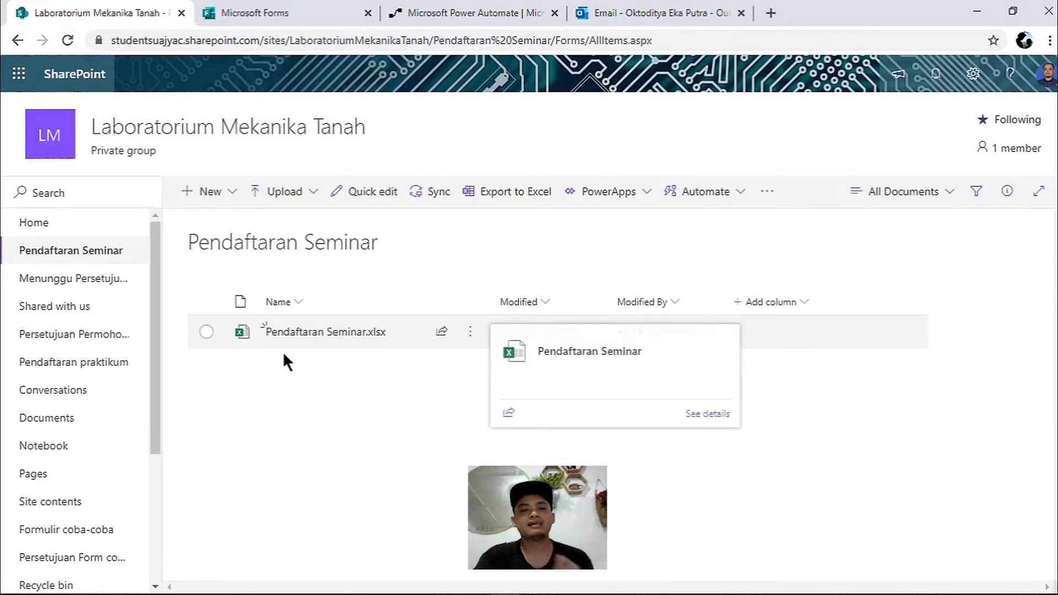
left_click(290, 11)
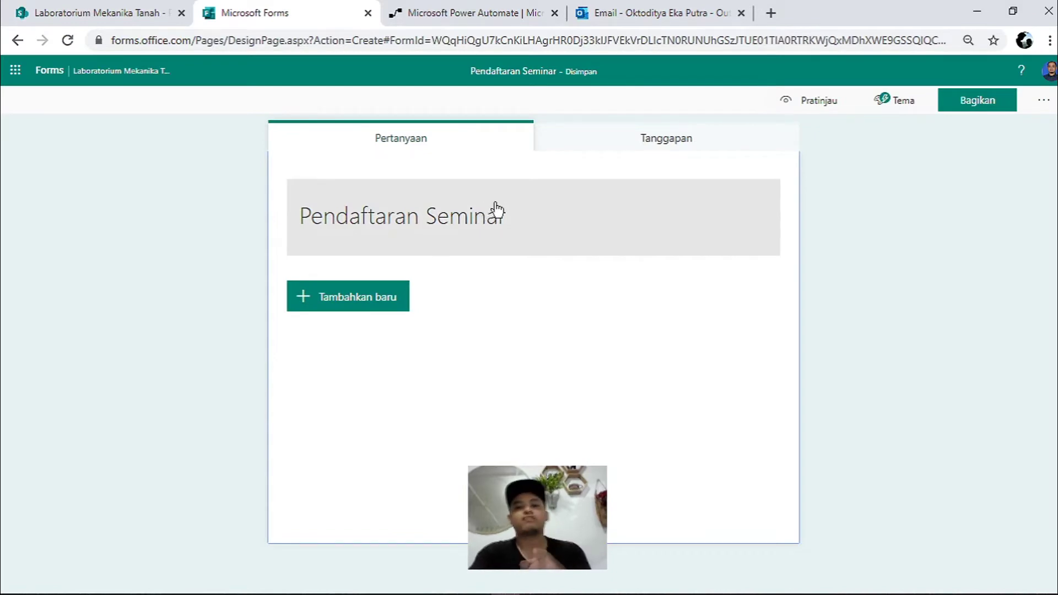
left_click(401, 303)
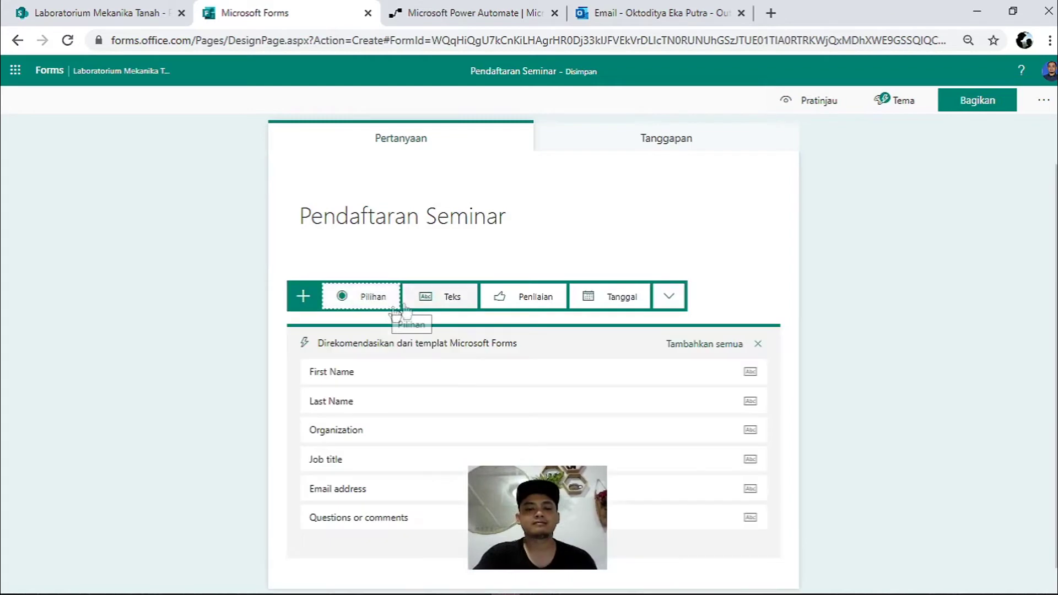
left_click(434, 294)
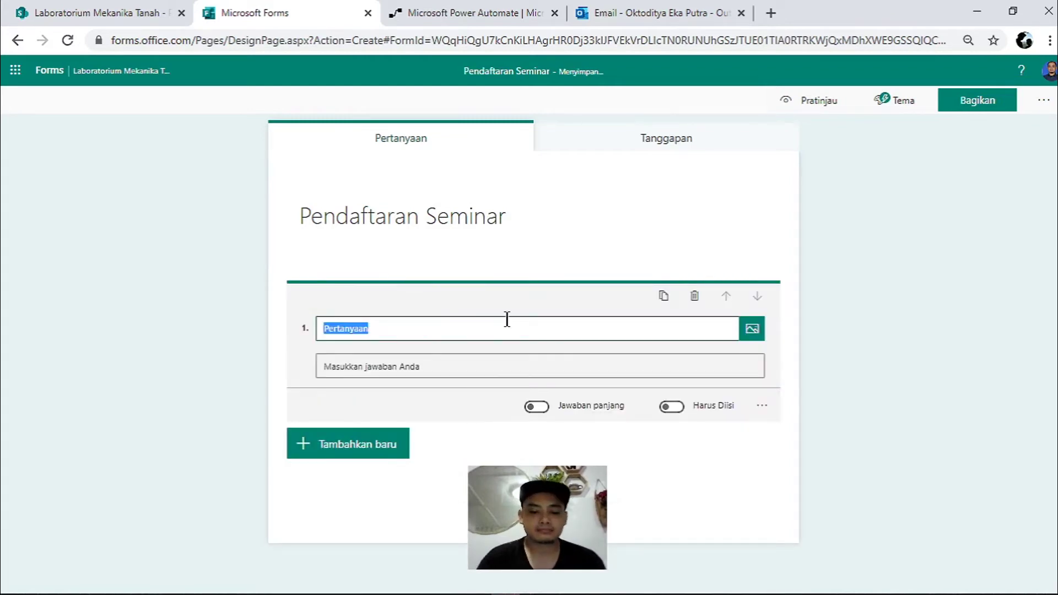
type("Nama")
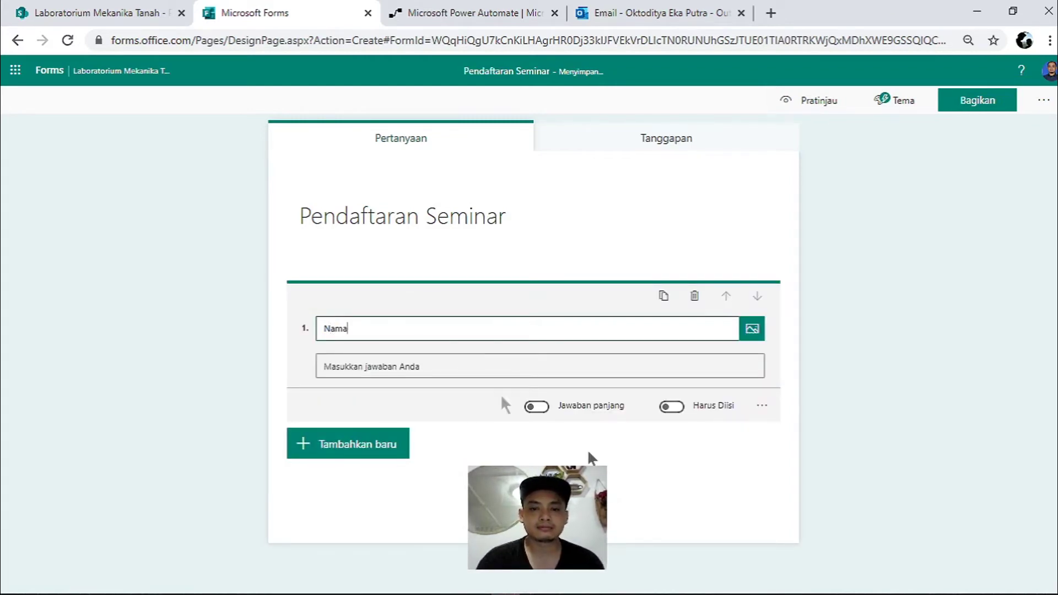
left_click(672, 407)
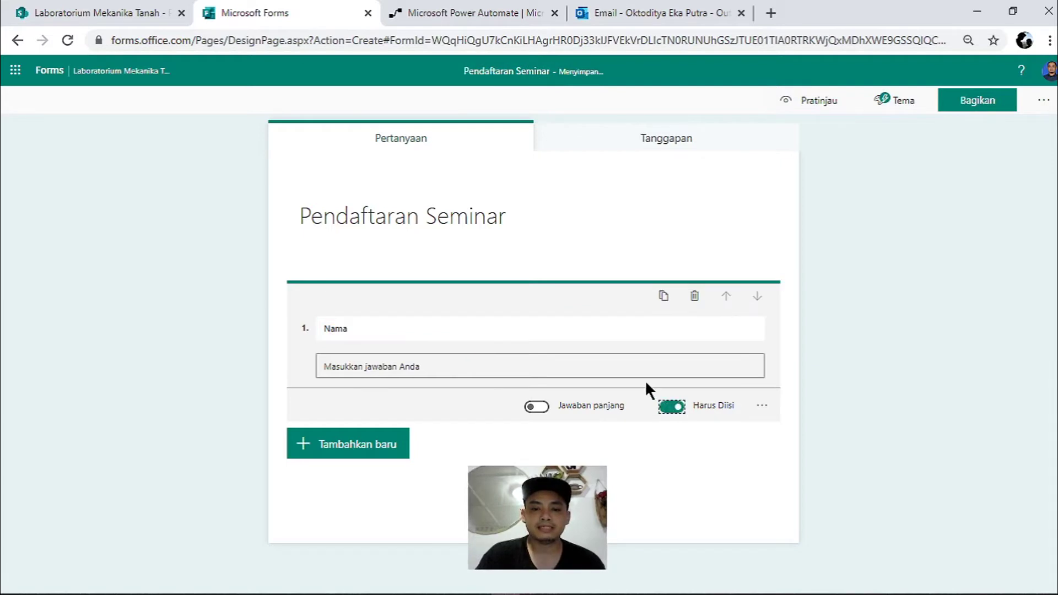
- Add a second text question titled 'Nomor ponsel'
left_click(373, 458)
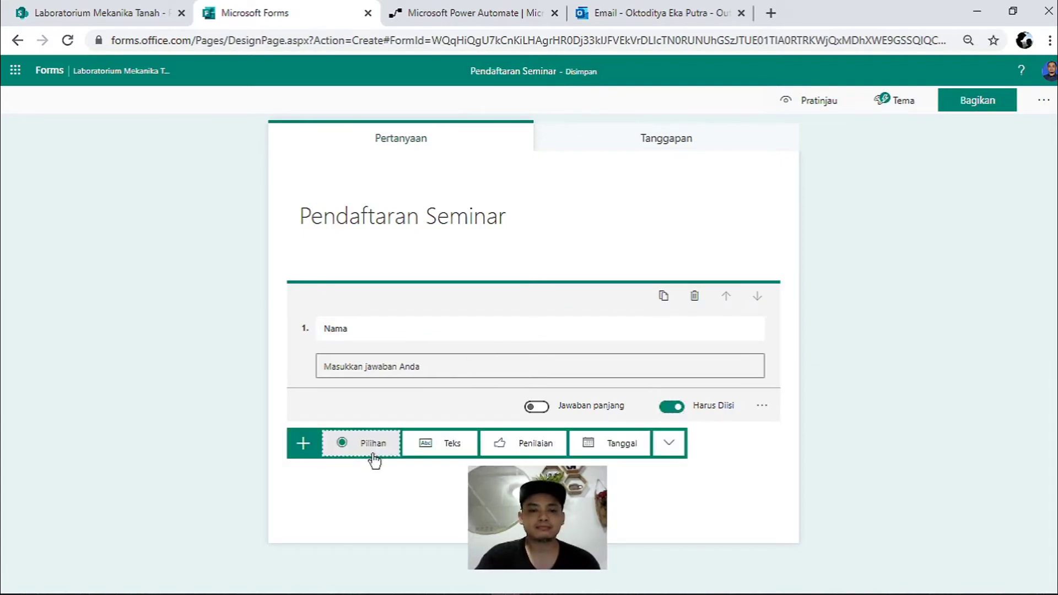
left_click(425, 444)
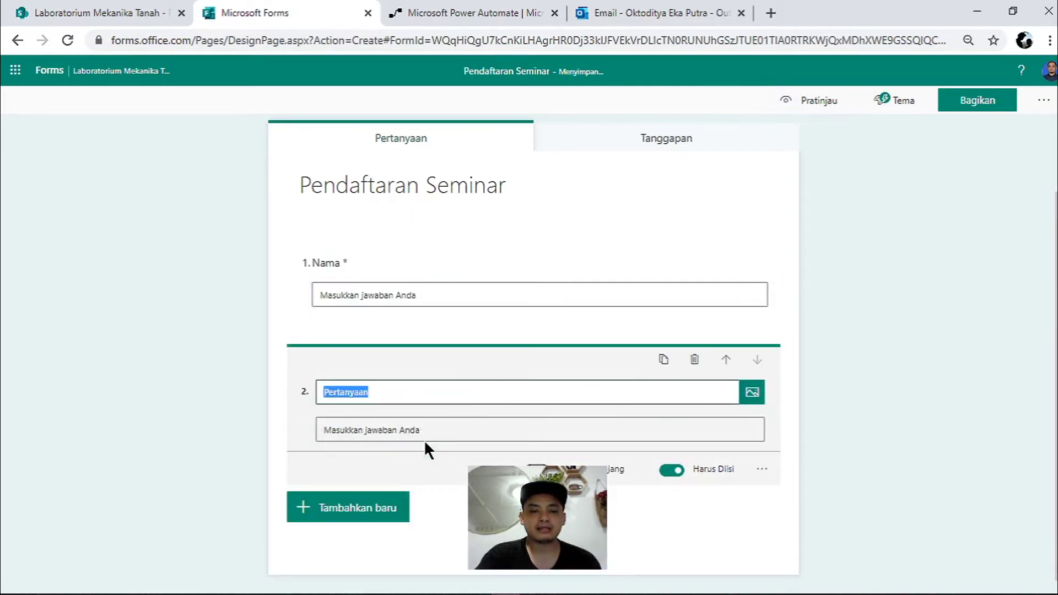
type("No")
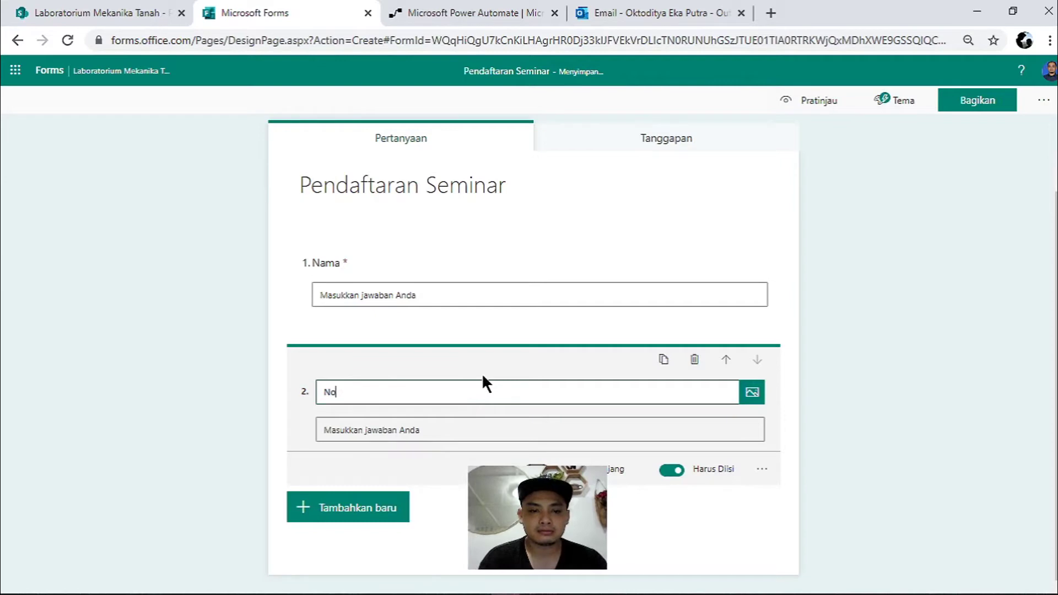
type("mor")
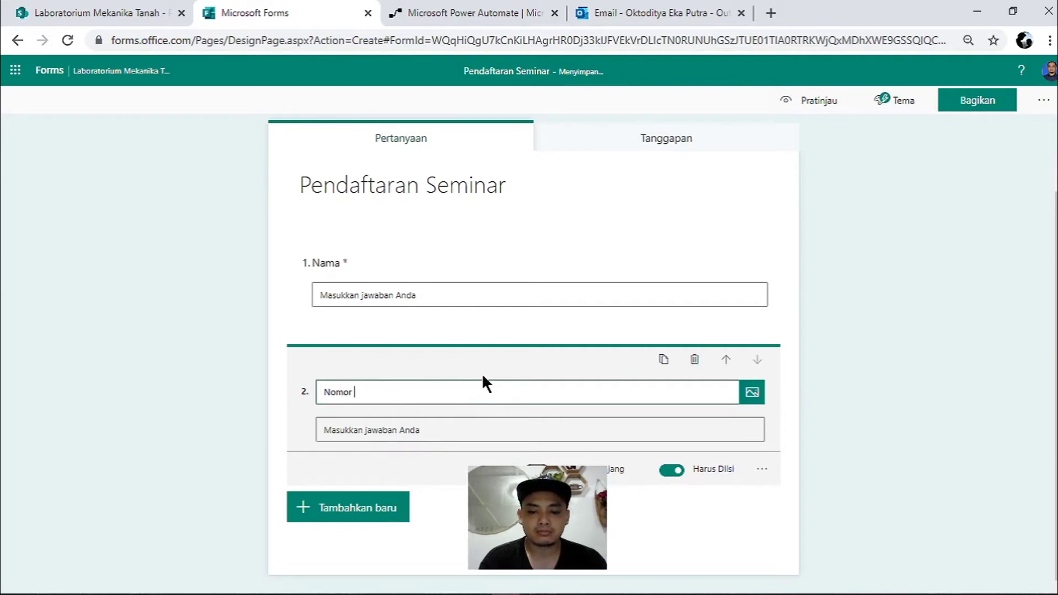
type(" ponsel")
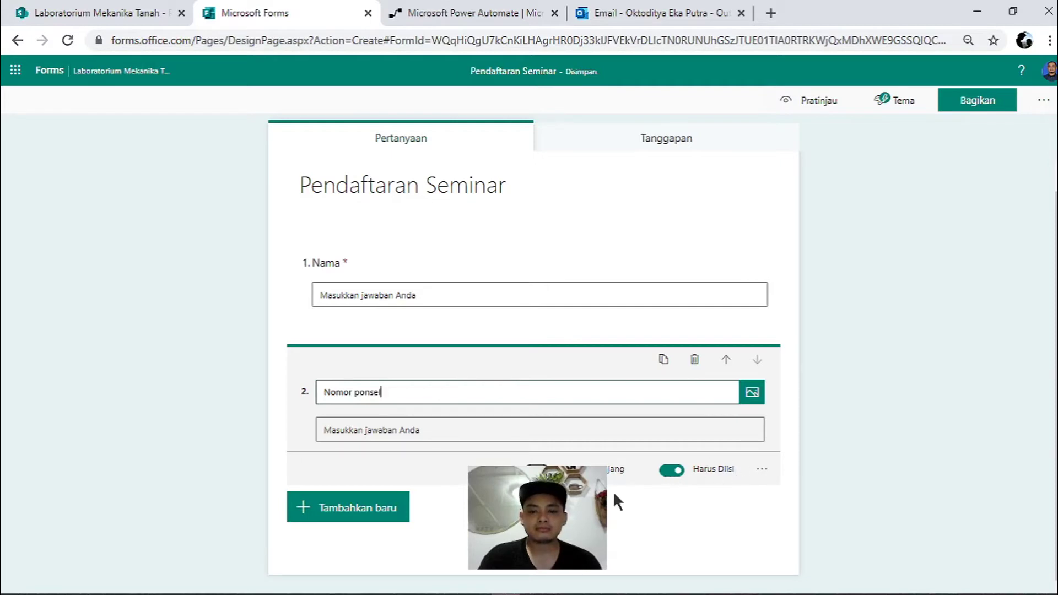
left_click(355, 518)
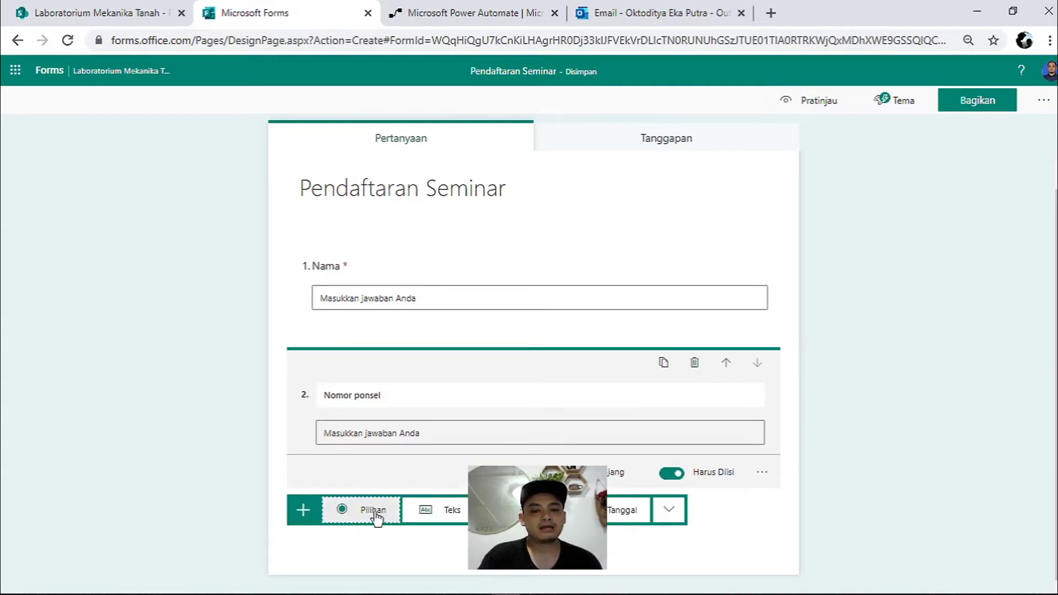
- Add a choice question titled 'Status' with options Mahasiswa and Umum
left_click(373, 513)
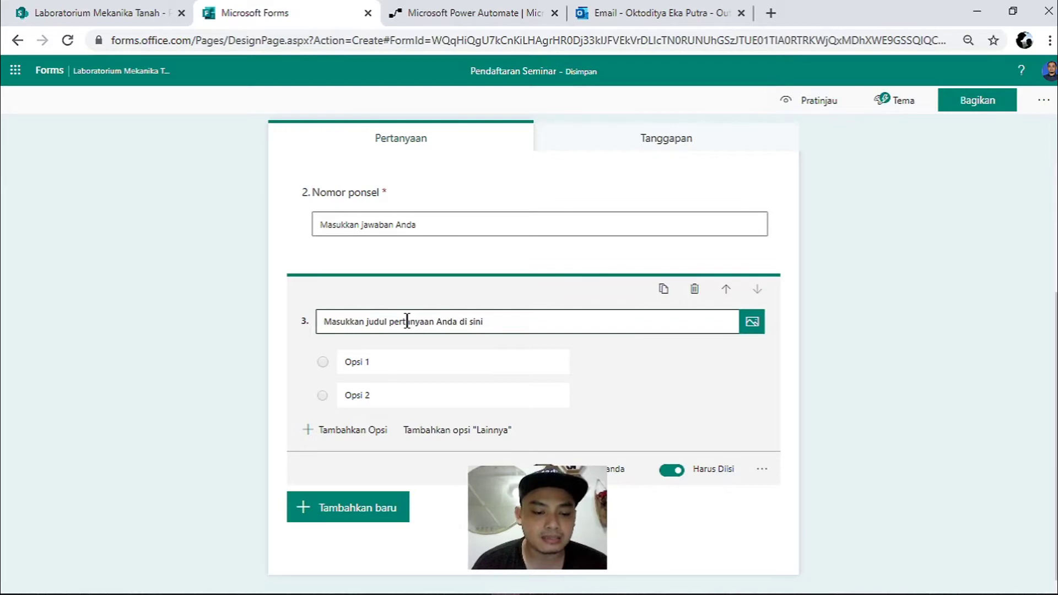
type("Status")
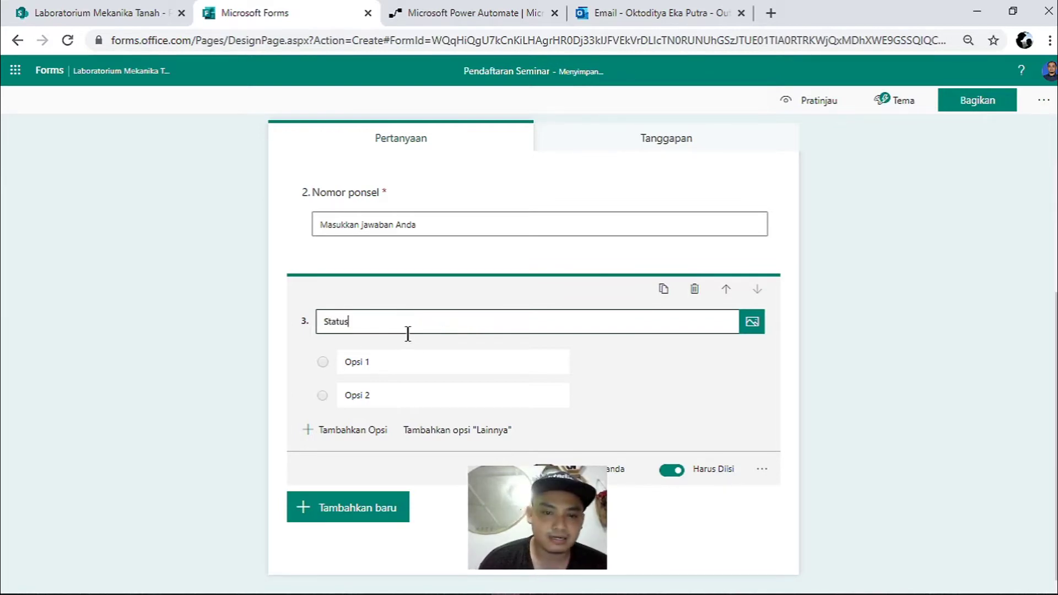
left_click(404, 362)
type("Mahasiswa")
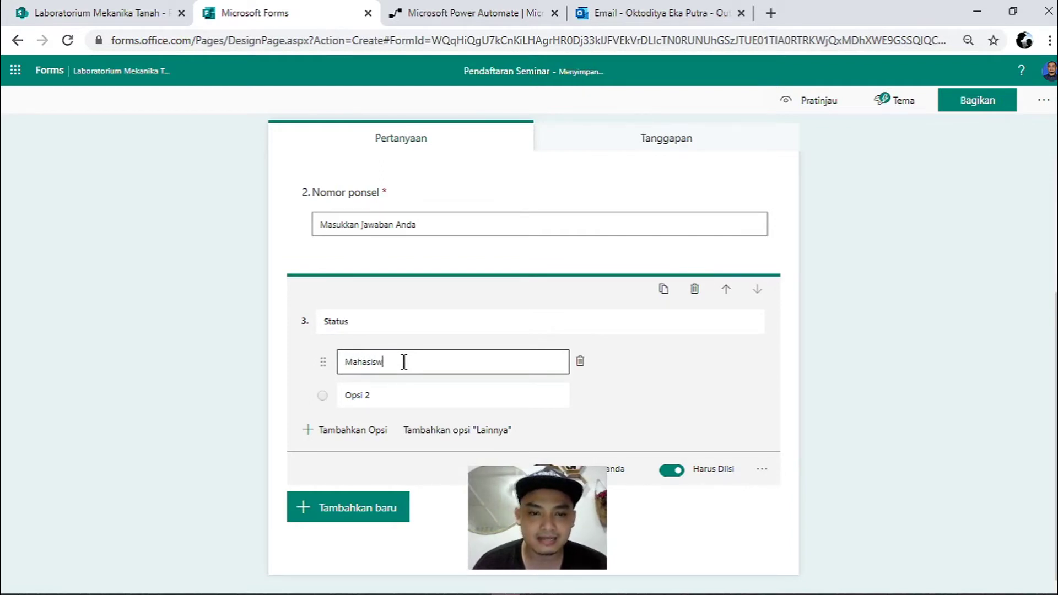
left_click(393, 401)
type("Umum")
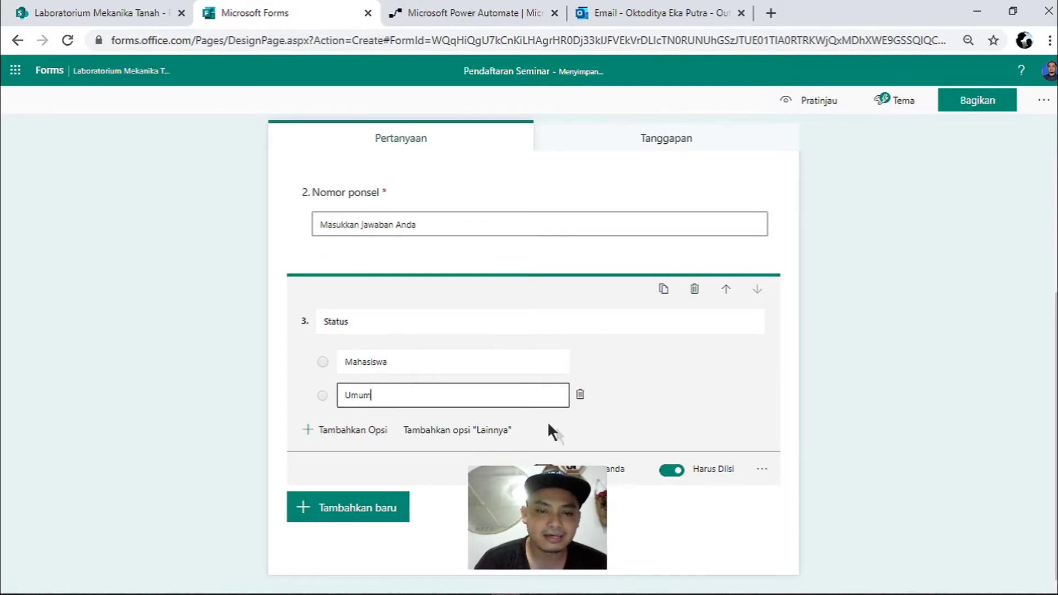
left_click(762, 469)
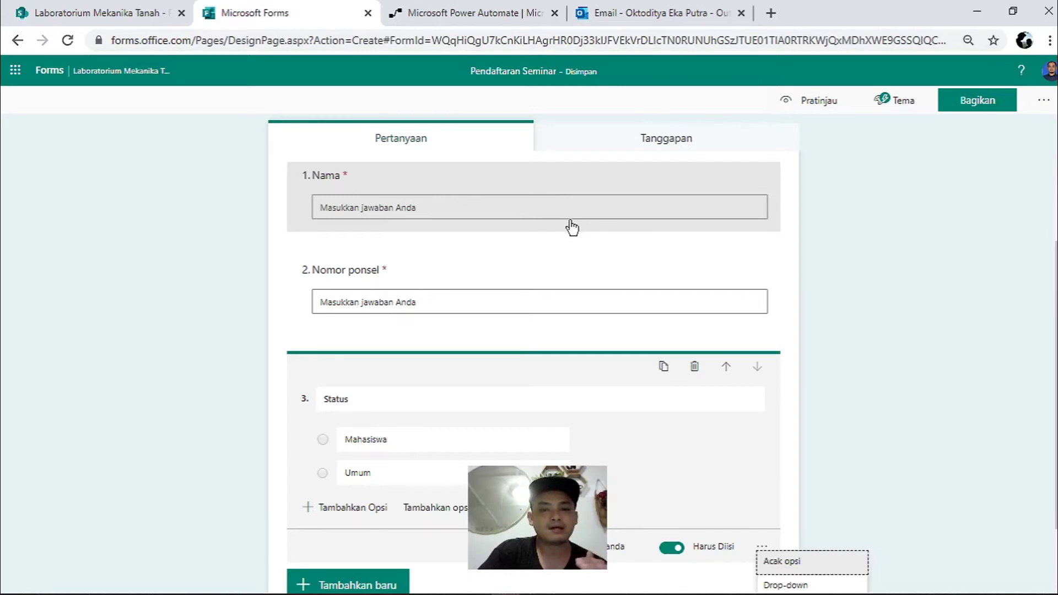
scroll(573, 228, "down", 2)
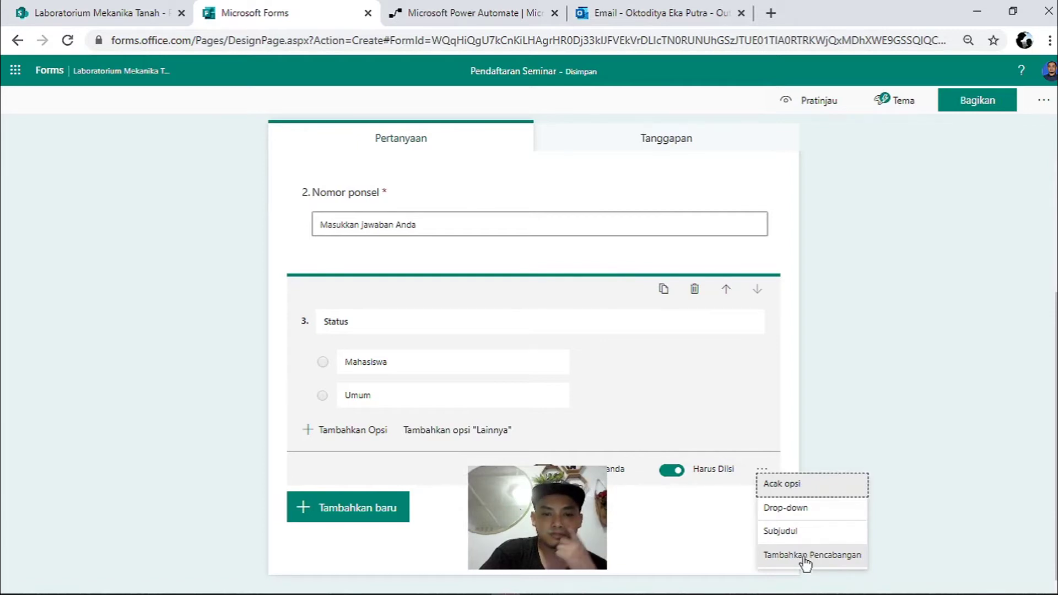
left_click(805, 558)
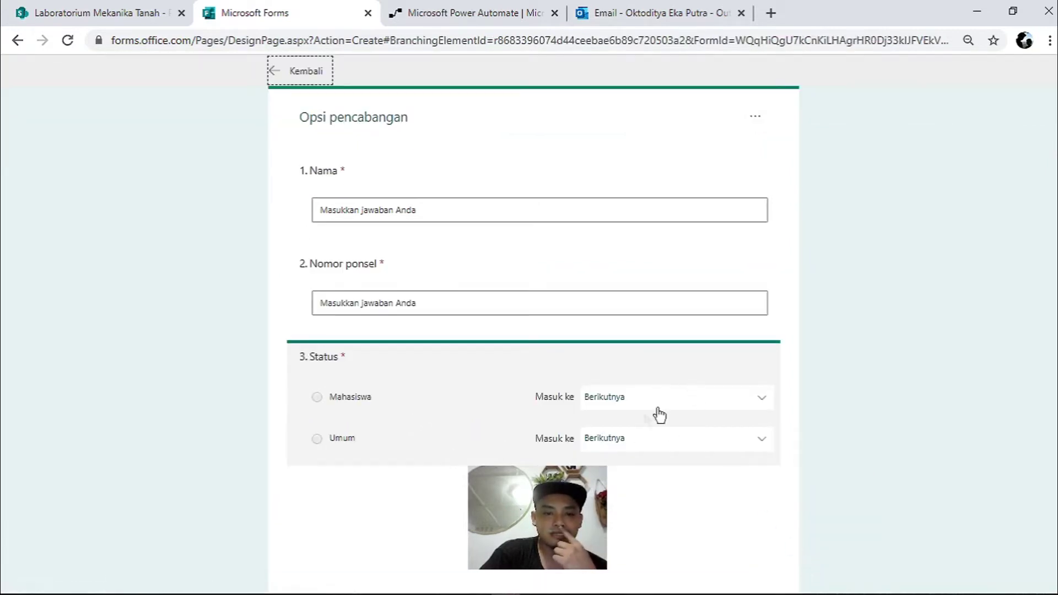
left_click(764, 399)
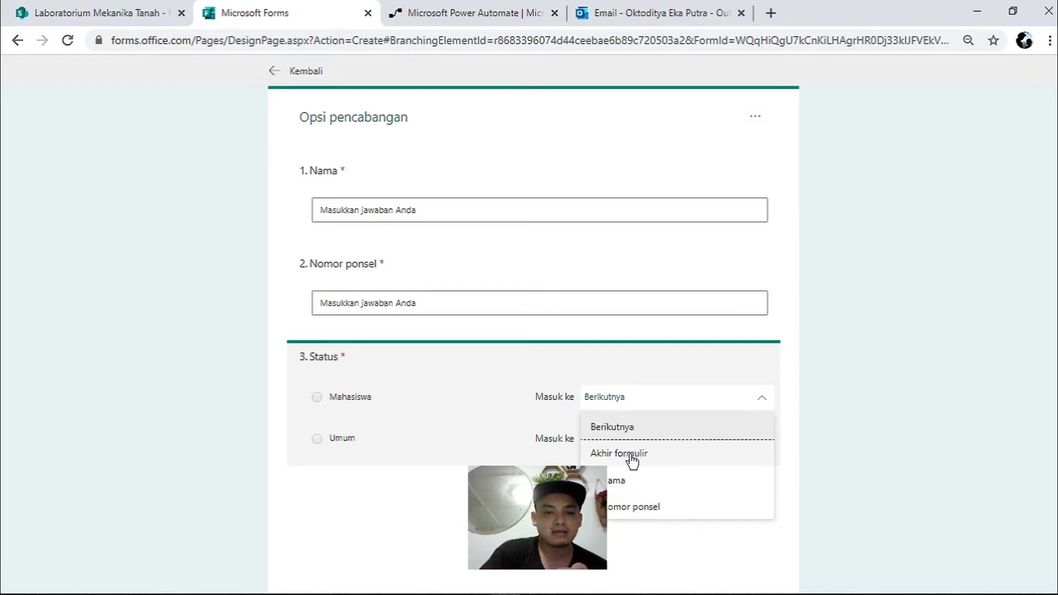
left_click(678, 430)
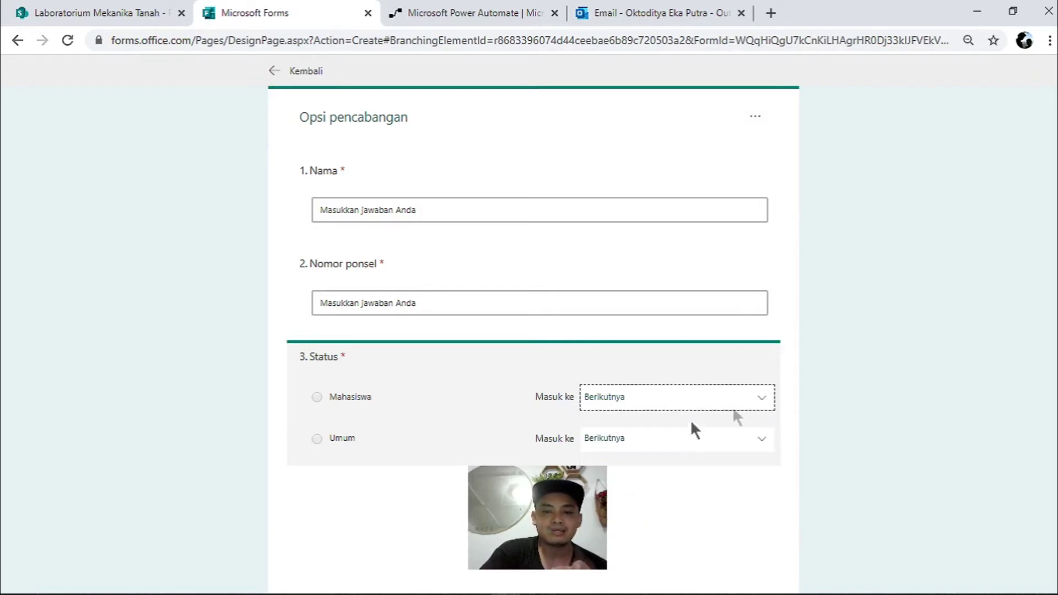
left_click(297, 71)
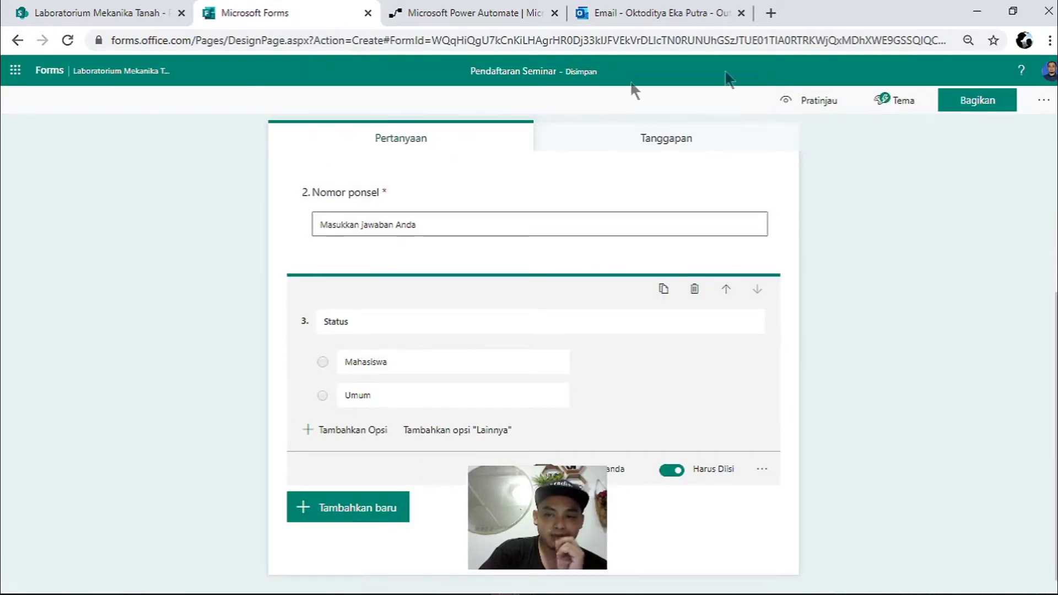
- Apply the office photo theme from the theme ideas to the form
left_click(894, 105)
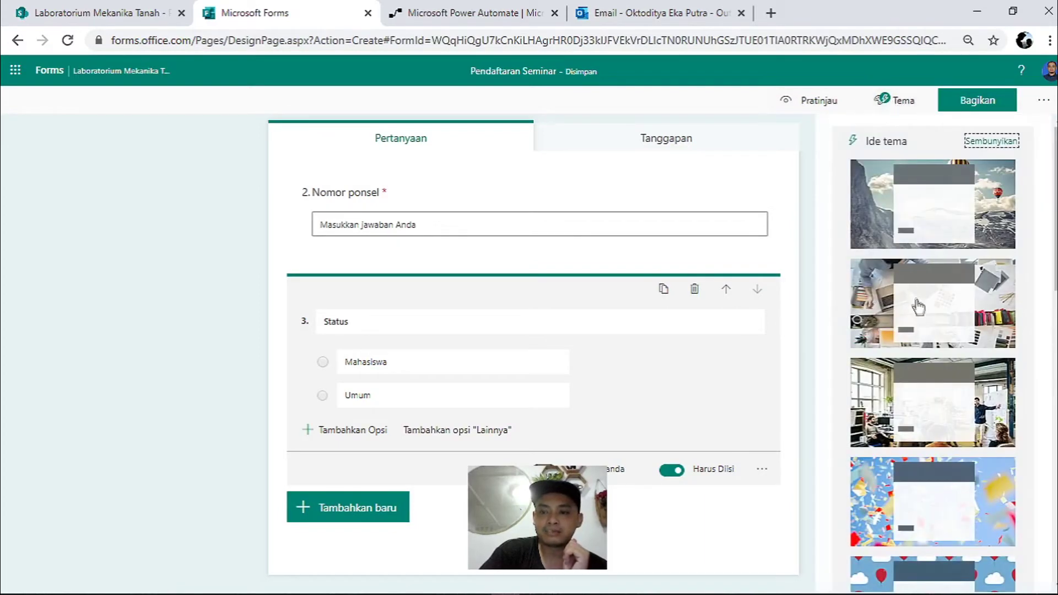
scroll(919, 307, "down", 3)
scroll(926, 312, "down", 3)
scroll(932, 315, "down", 3)
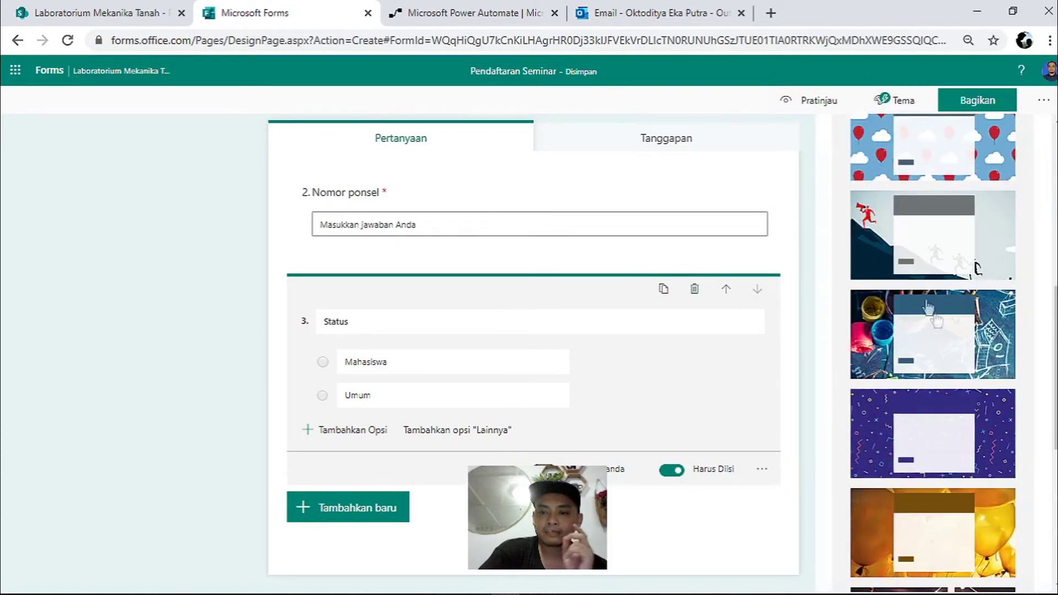
scroll(931, 331, "down", 2)
scroll(941, 371, "down", 2)
scroll(942, 375, "down", 2)
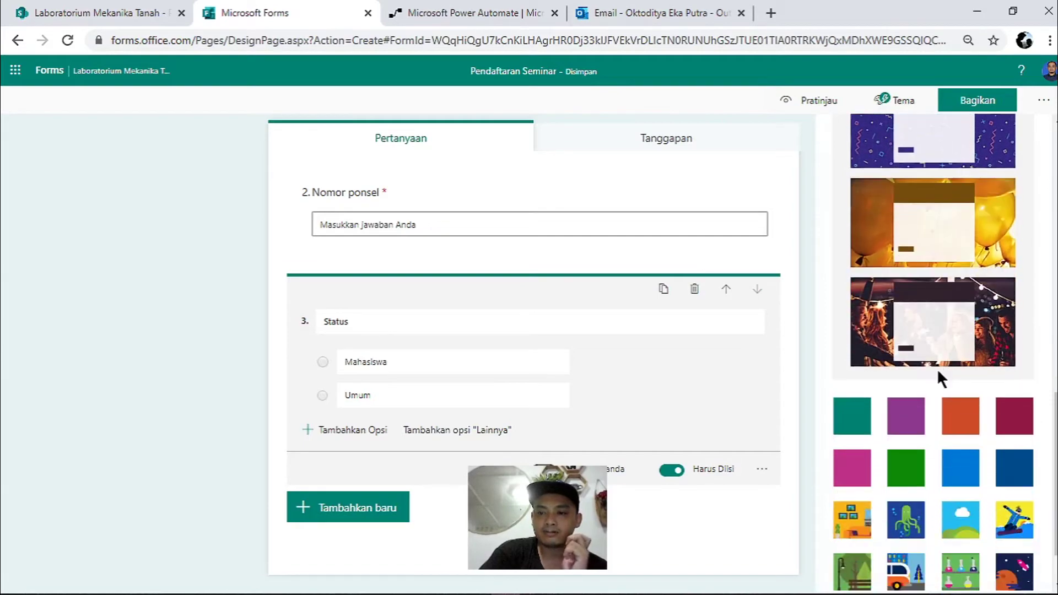
scroll(937, 369, "up", 2)
scroll(939, 370, "up", 3)
scroll(939, 373, "up", 3)
scroll(941, 376, "up", 2)
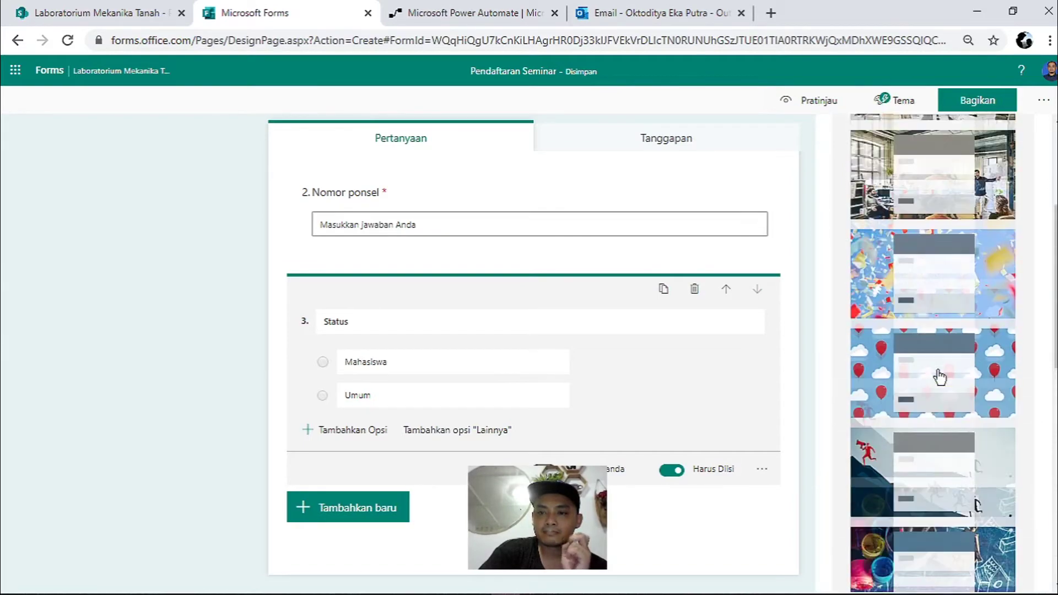
scroll(941, 377, "up", 2)
left_click(900, 331)
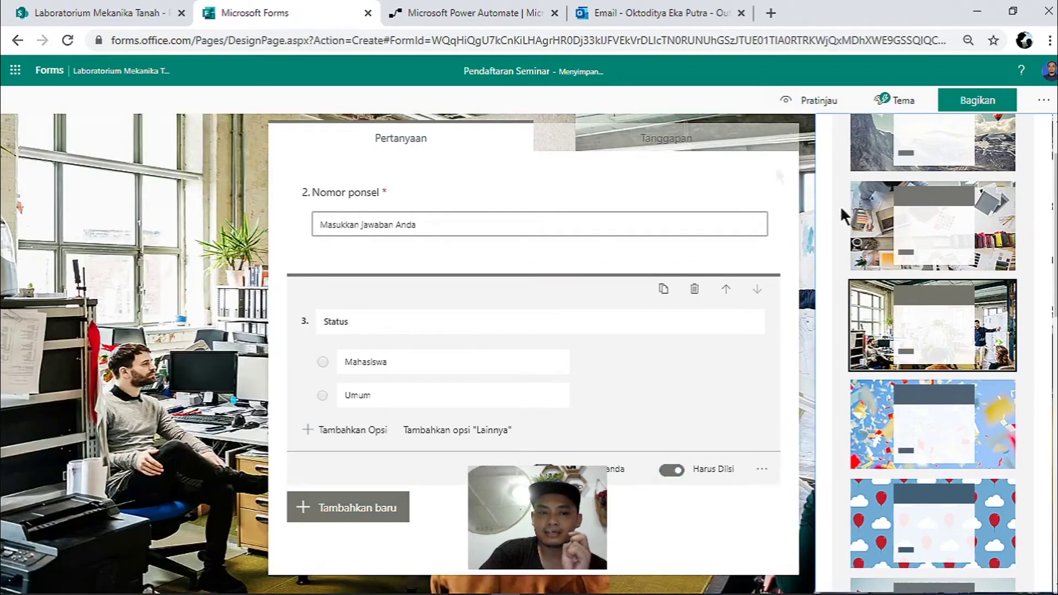
scroll(1011, 265, "up", 1)
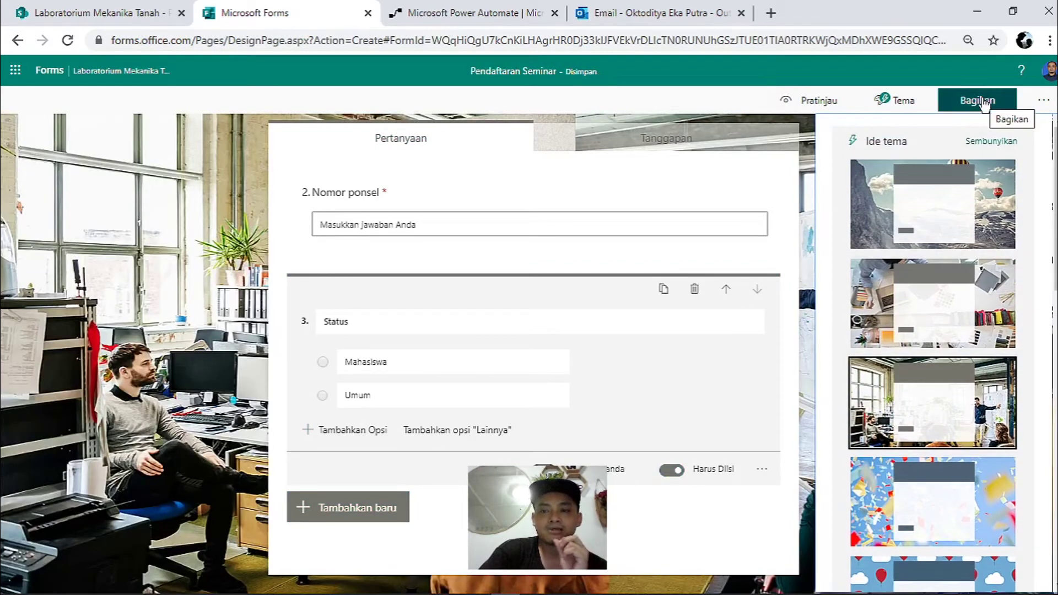
- Set the form's sharing so anyone with the link can respond
left_click(984, 102)
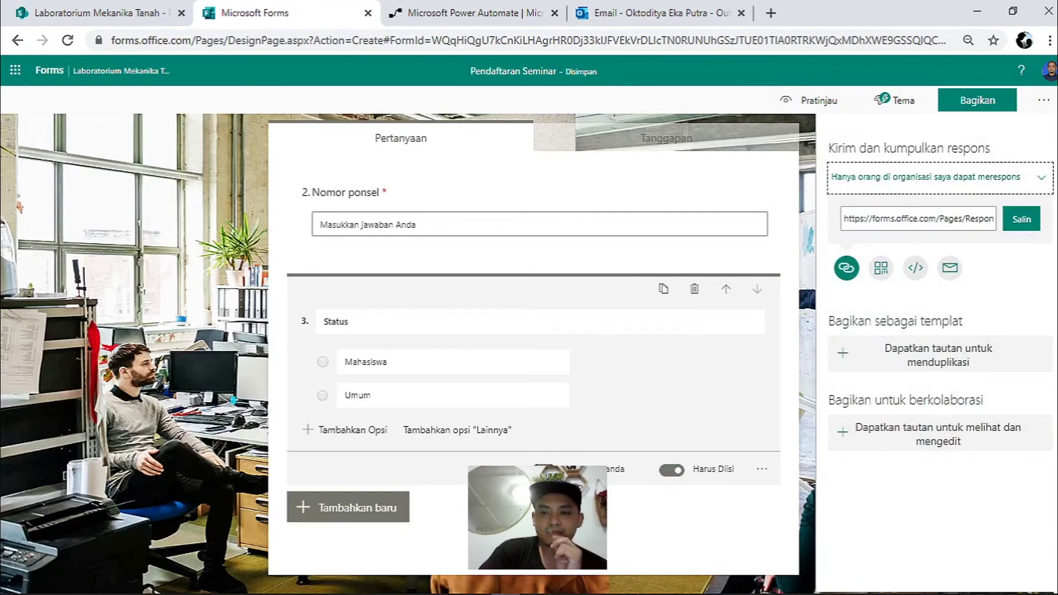
left_click(1042, 185)
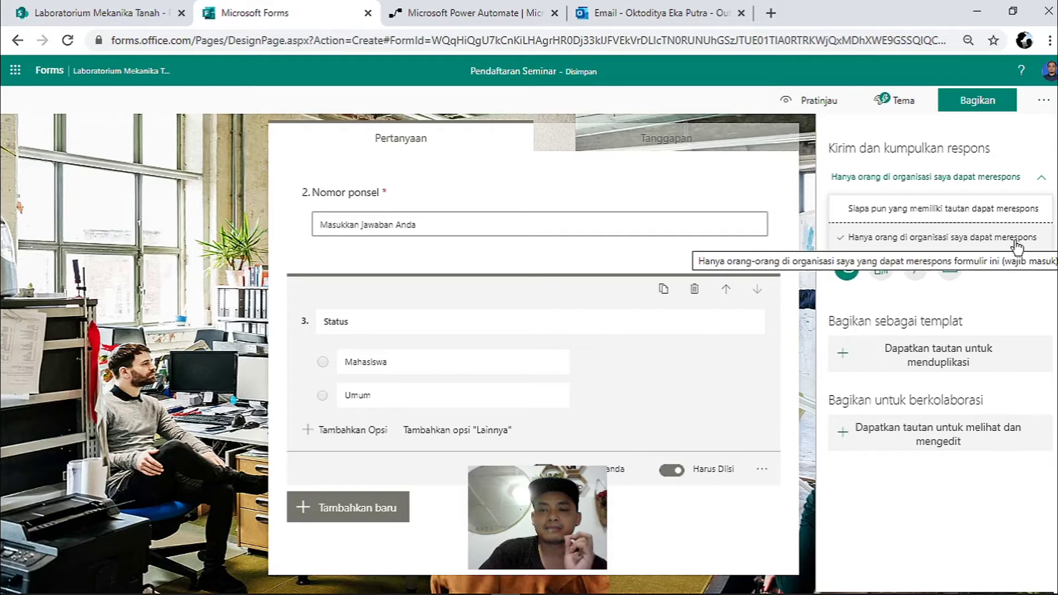
left_click(919, 209)
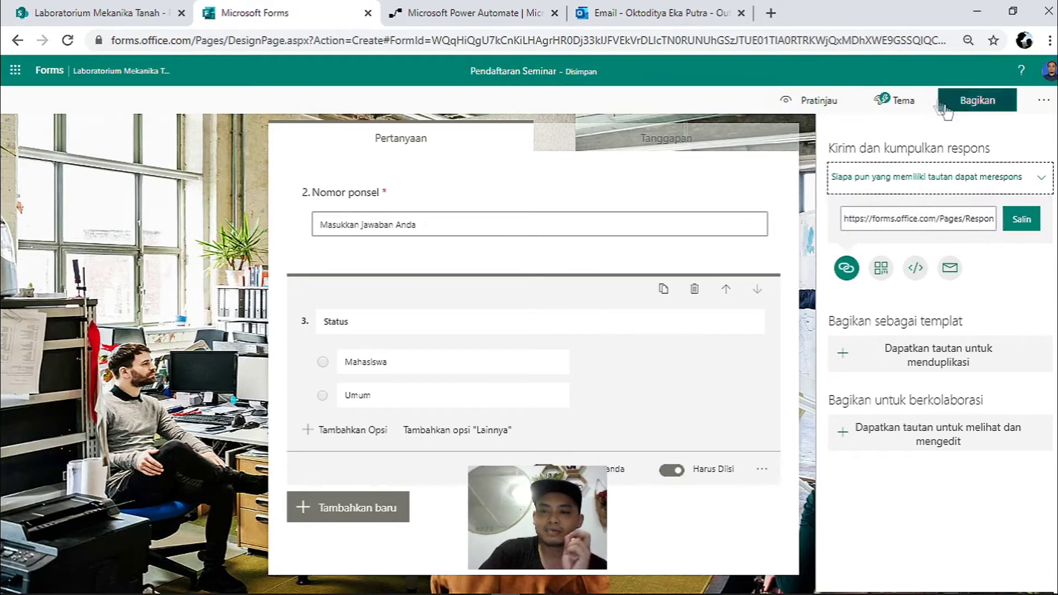
left_click(993, 102)
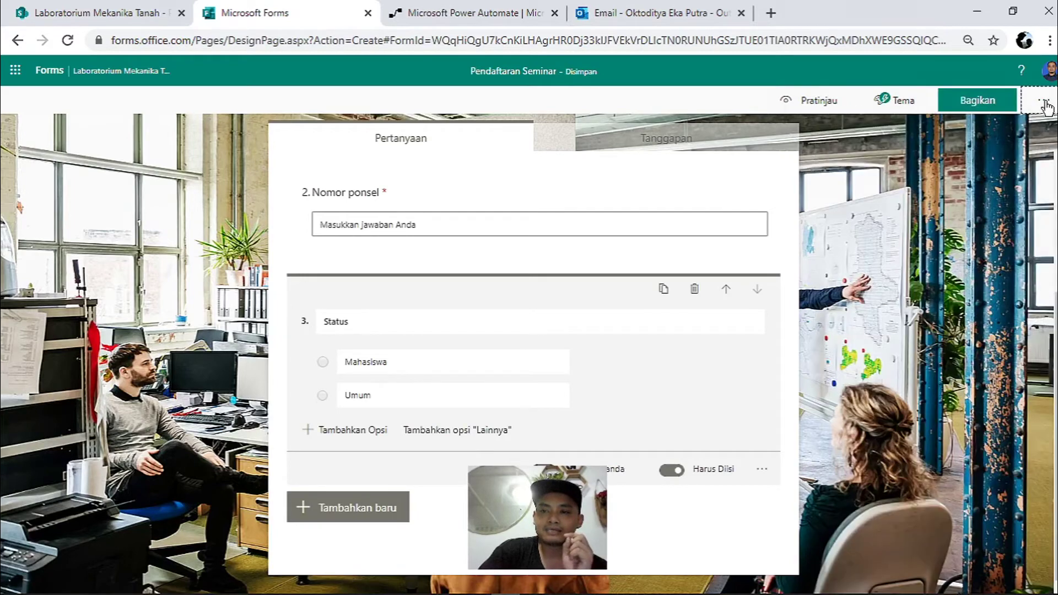
- Enable a custom thank-you message: 'Pendaftaran Anda telah dikirim, tunggu kabar selanjutnya.'
left_click(1043, 100)
left_click(998, 132)
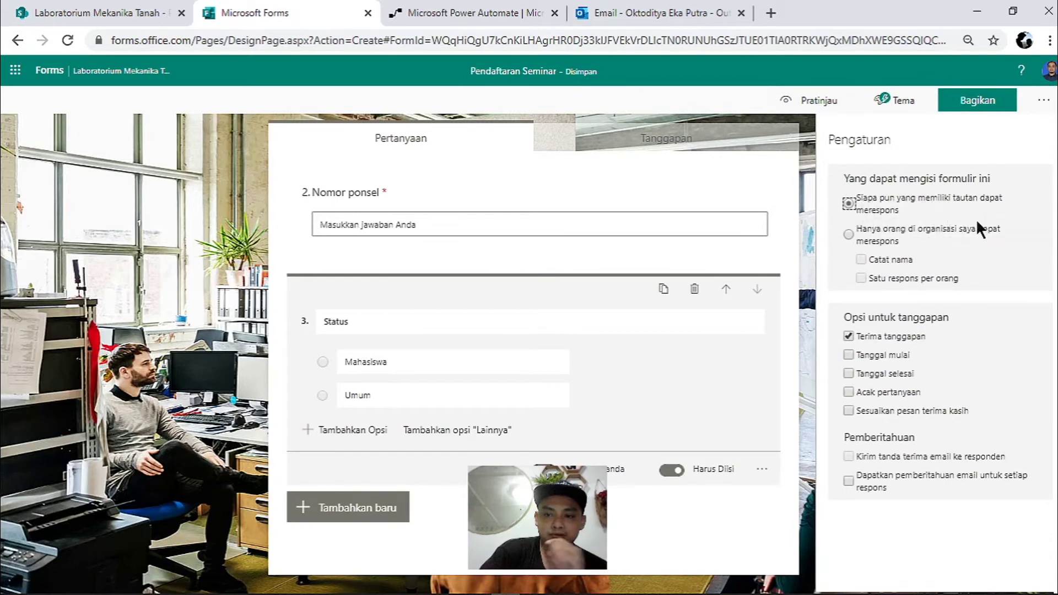
left_click(849, 411)
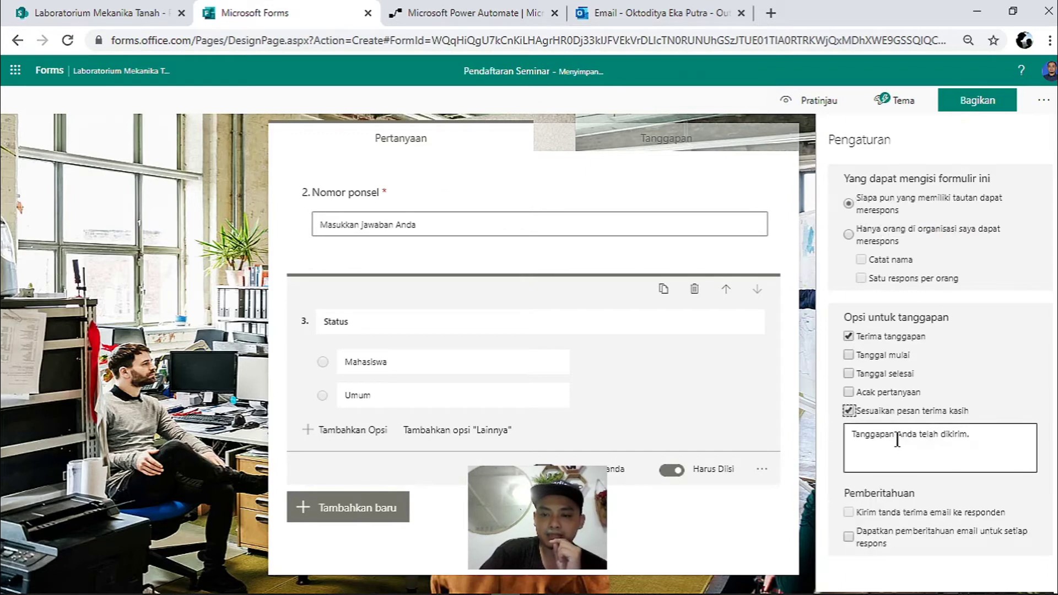
triple_click(922, 433)
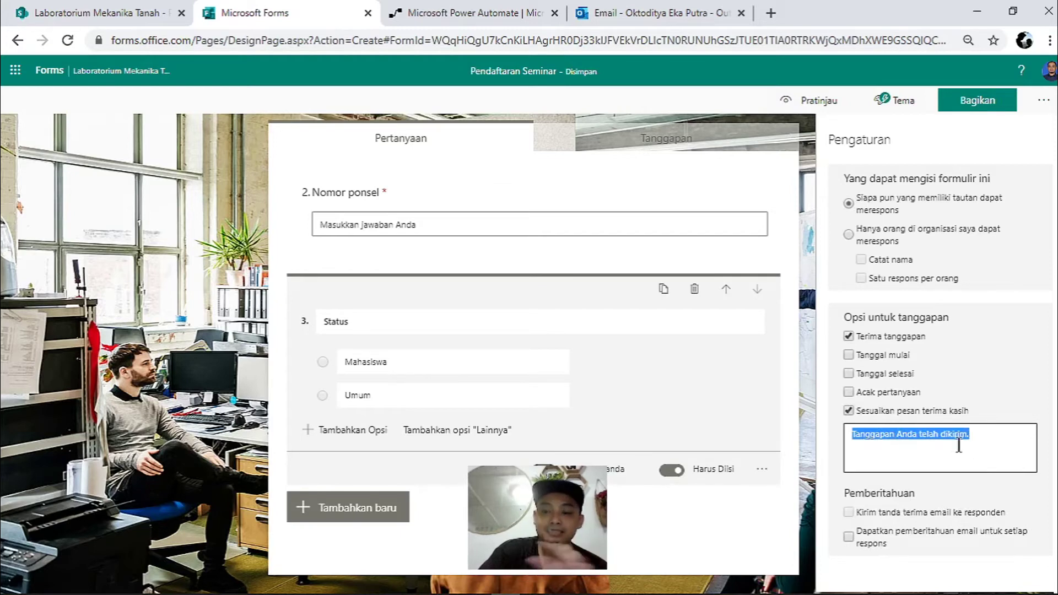
left_click(895, 435)
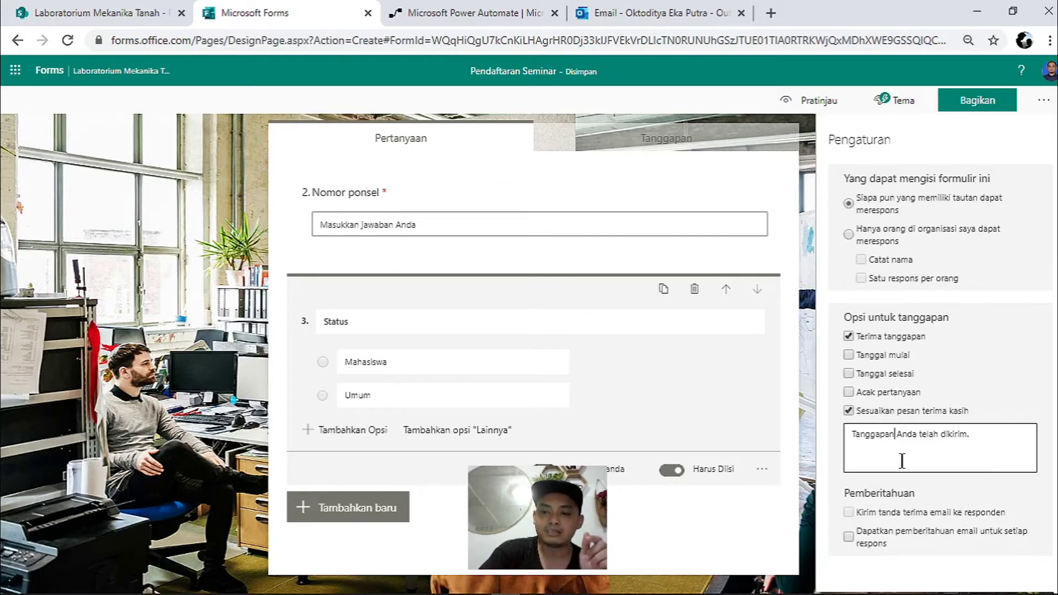
key("BackSpace")
key("BackSpace")
key("BackSpace")
key("BackSpace")
key("BackSpace")
key("BackSpace")
key("BackSpace")
key("BackSpace")
key("BackSpace")
type("Pendaftaran")
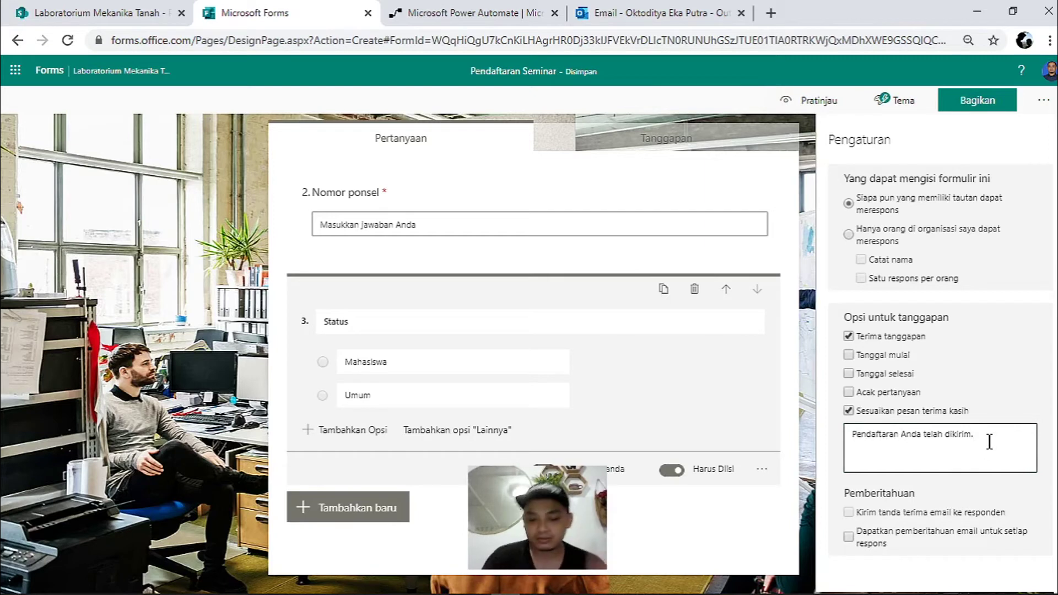
key("BackSpace")
type(", tunggu kabar selanjutnya")
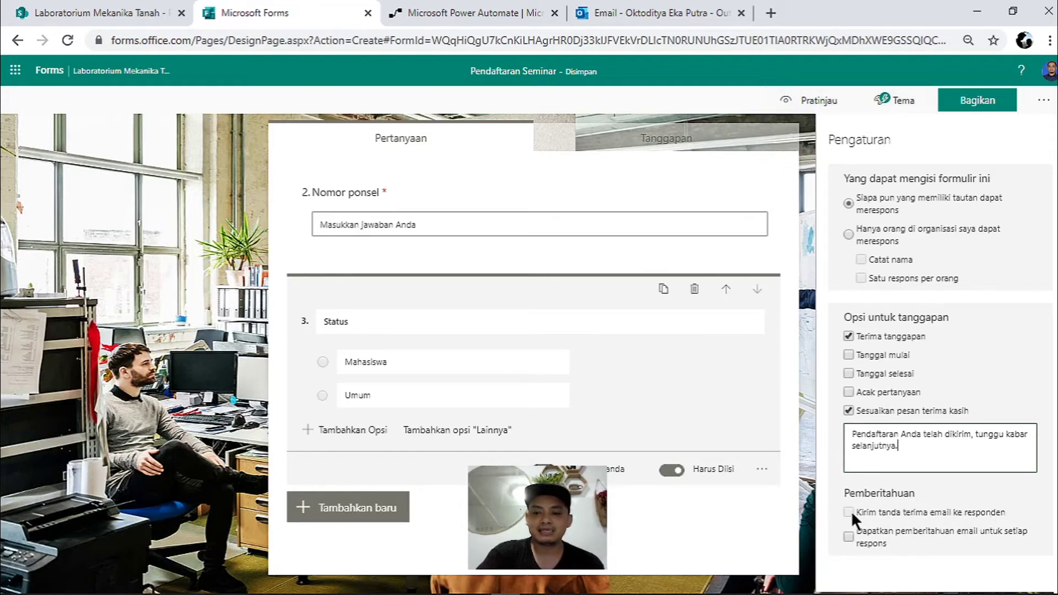
left_click(830, 104)
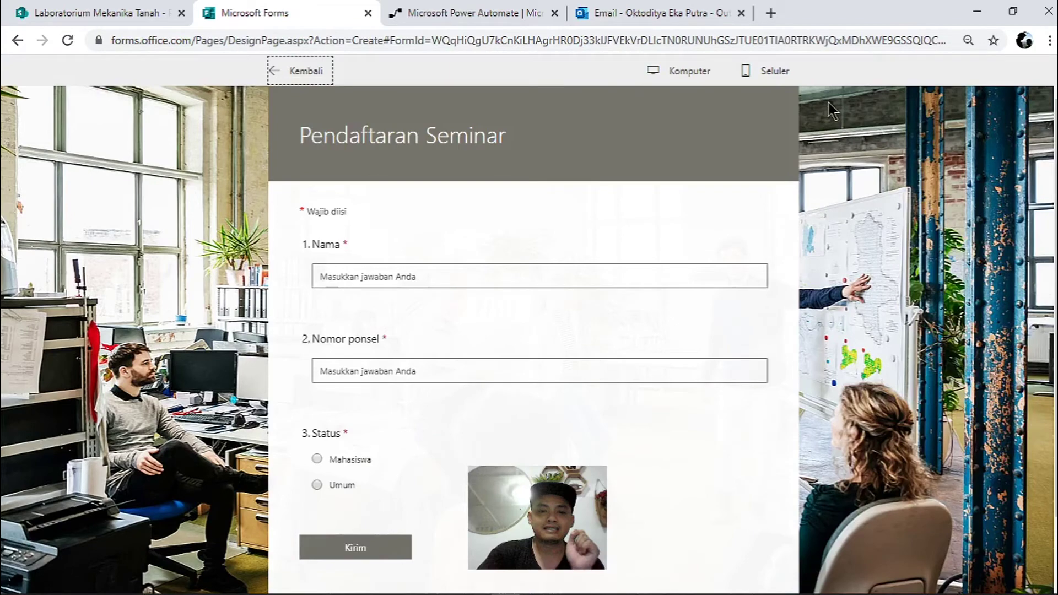
- Scroll through the respondent preview of the themed Pendaftaran Seminar form
scroll(396, 79, "down", 3)
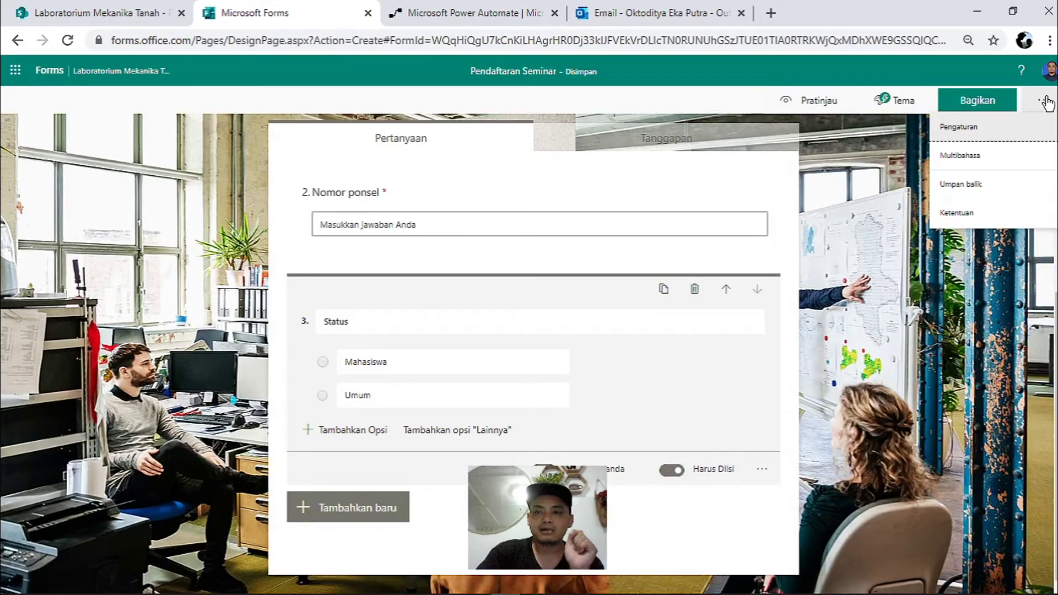
- Limit responses to 'Hanya orang di organisasi saya', keep names recorded, and enable respondent email receipts
left_click(1019, 127)
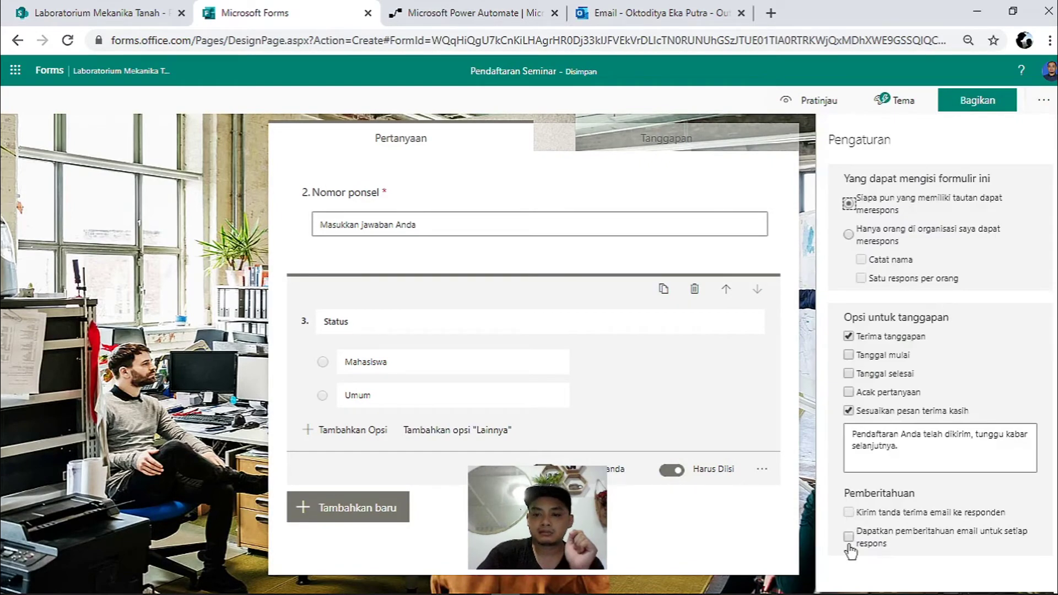
double_click(849, 533)
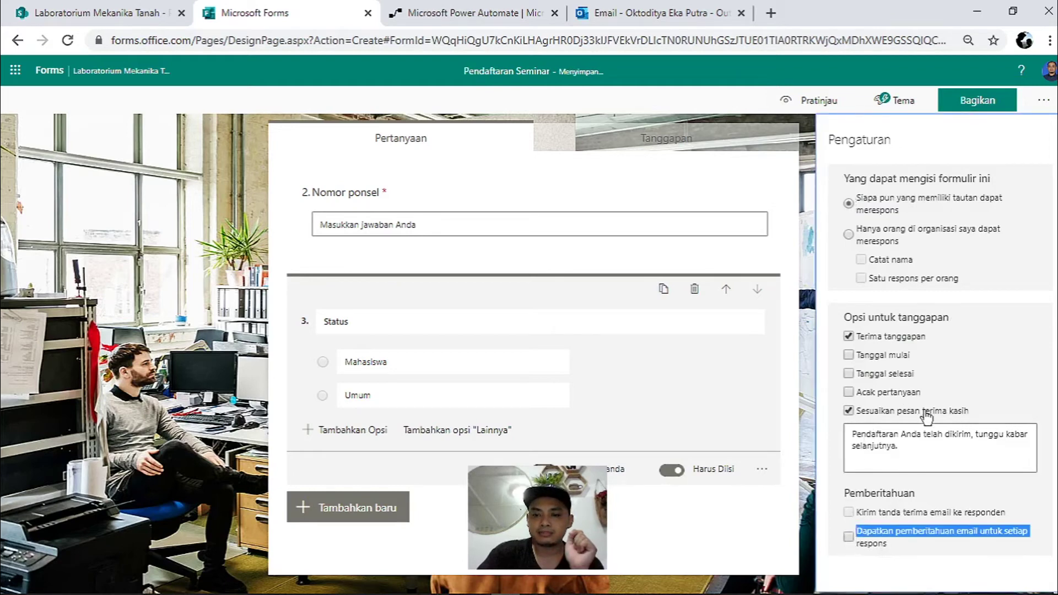
left_click(971, 389)
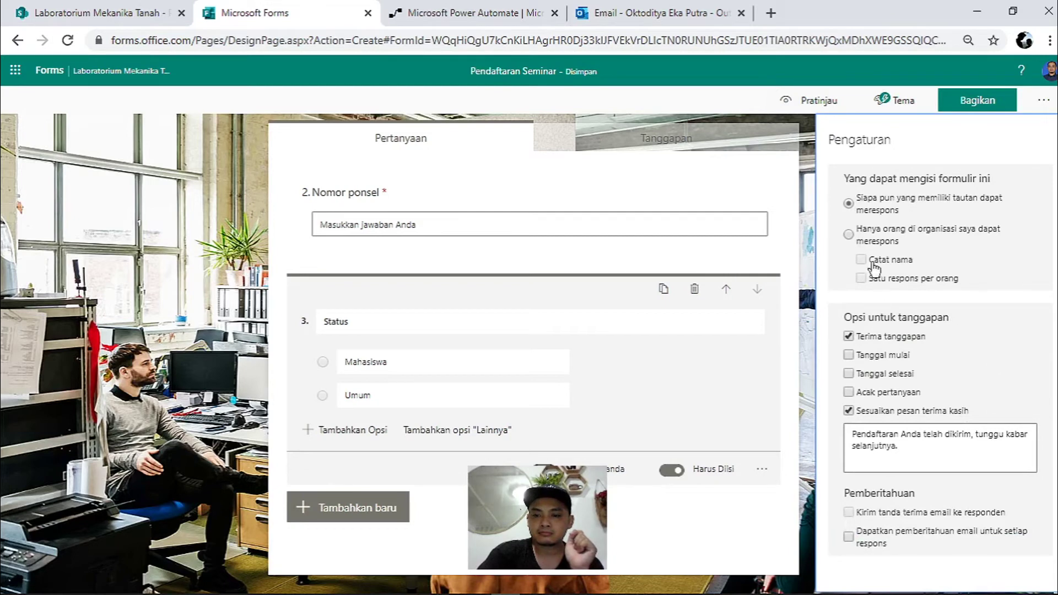
left_click(849, 235)
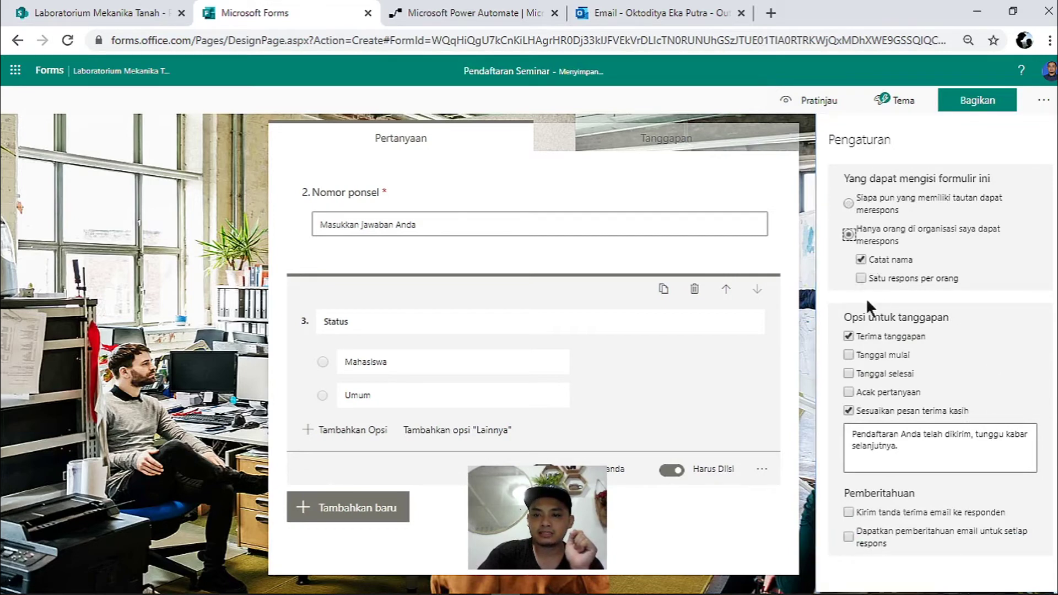
left_click(849, 513)
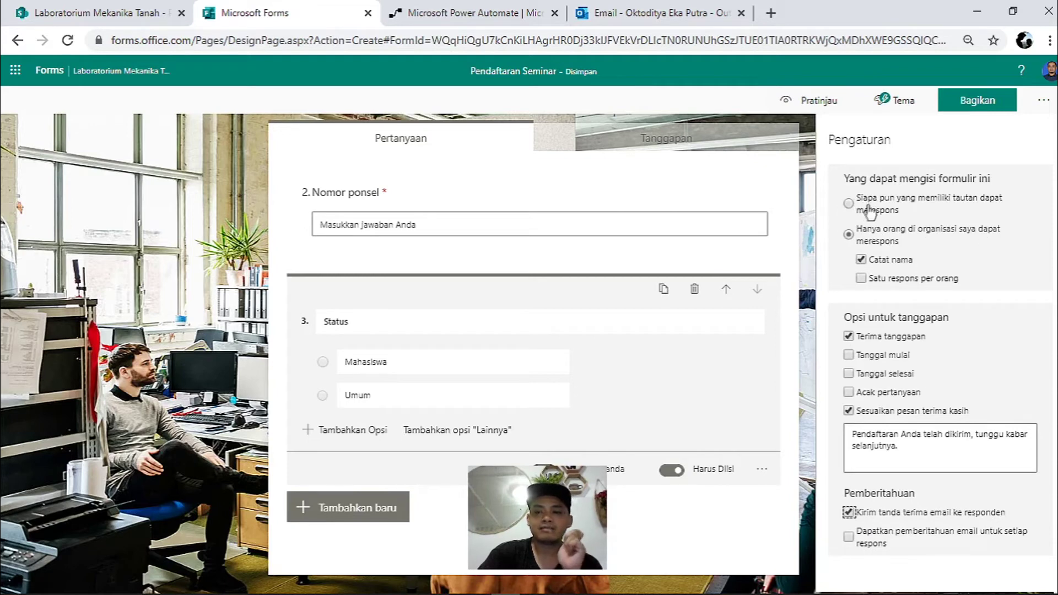
left_click(849, 204)
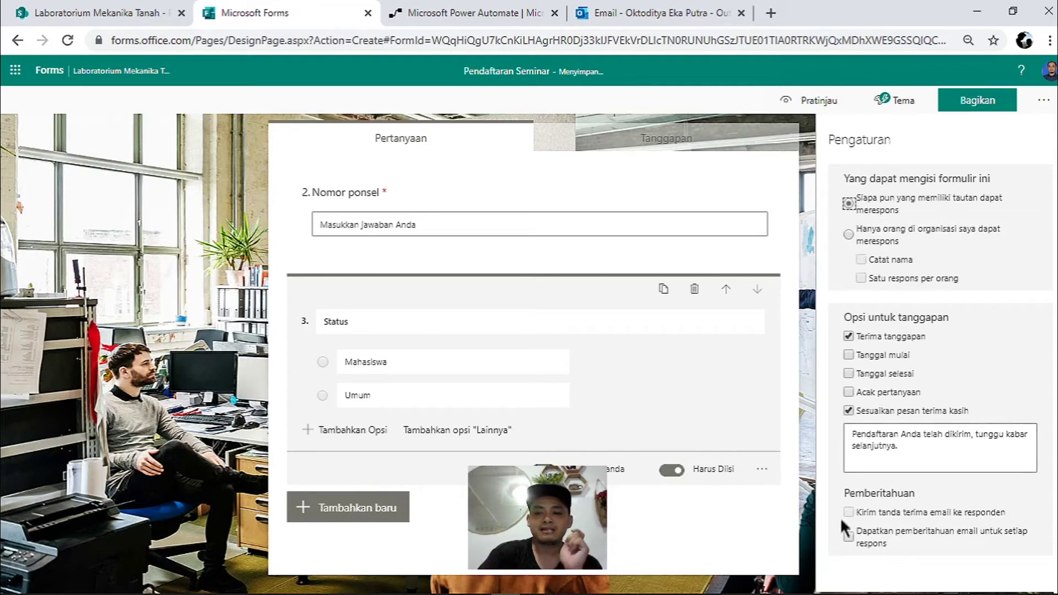
left_click(849, 233)
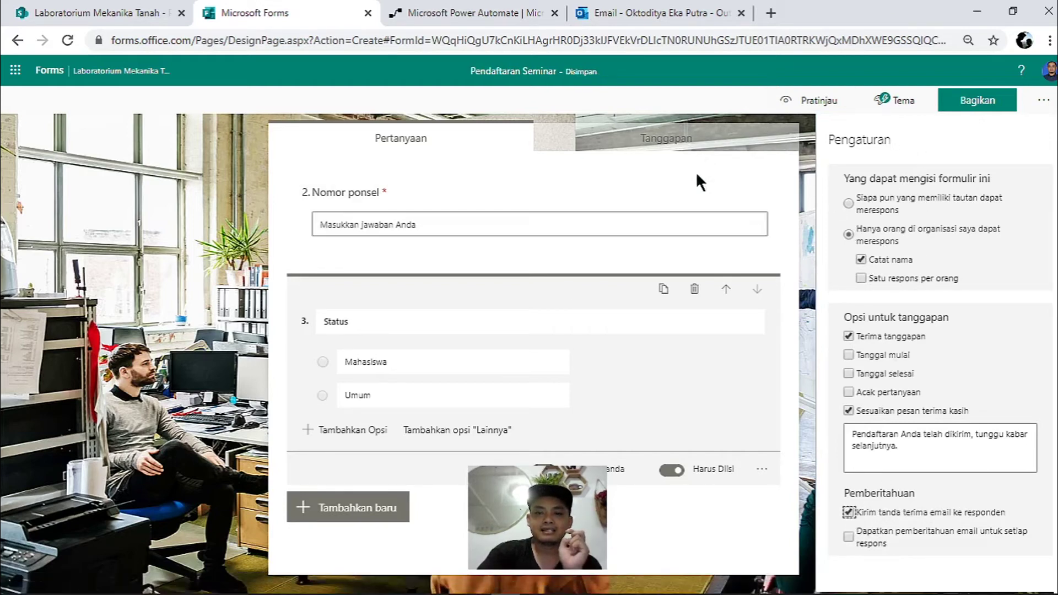
left_click(802, 105)
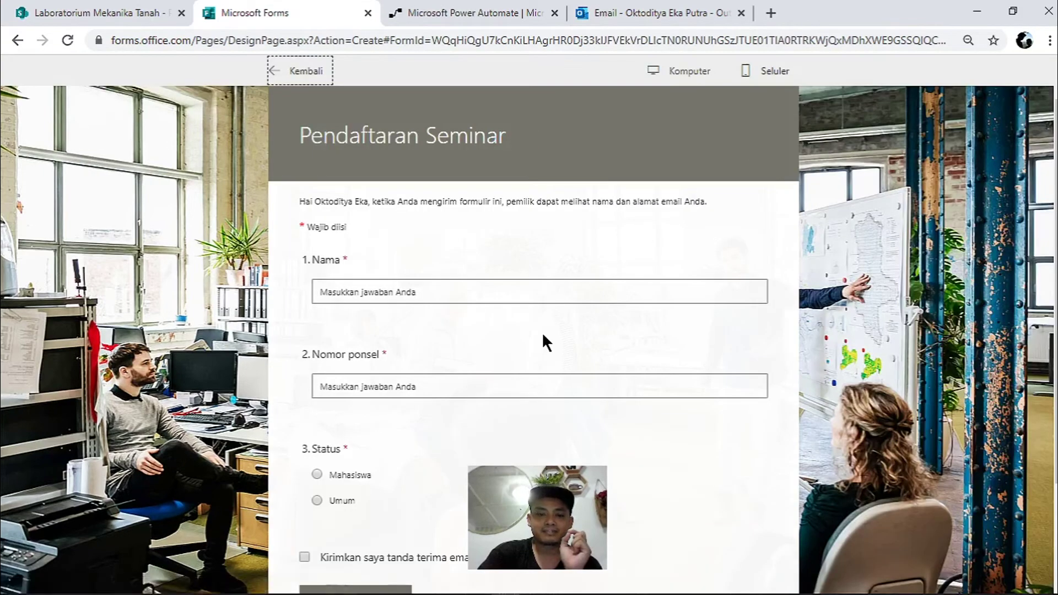
- Scroll the respondent preview down to the Kirim button, then return to the editor
scroll(352, 493, "down", 2)
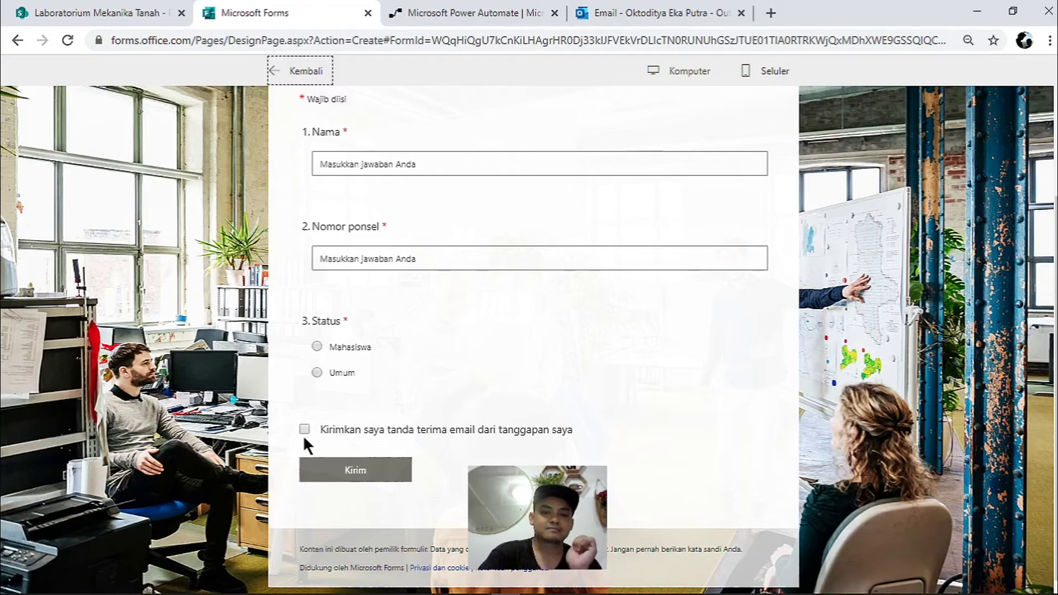
left_click(302, 70)
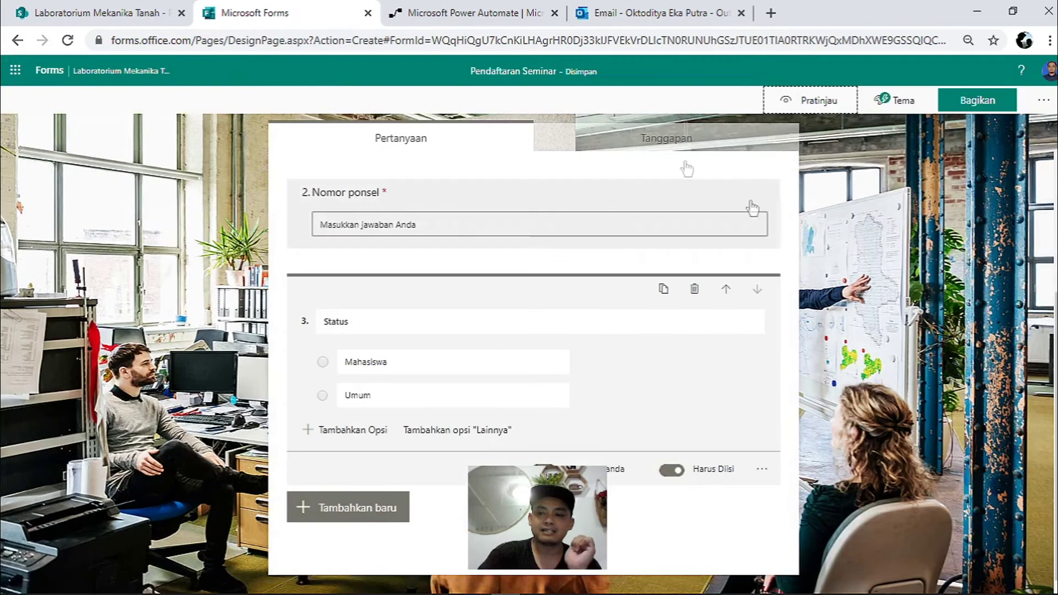
- Uncheck 'Kirim tanda terima email ke responden' in the form settings and close the panel
left_click(1044, 100)
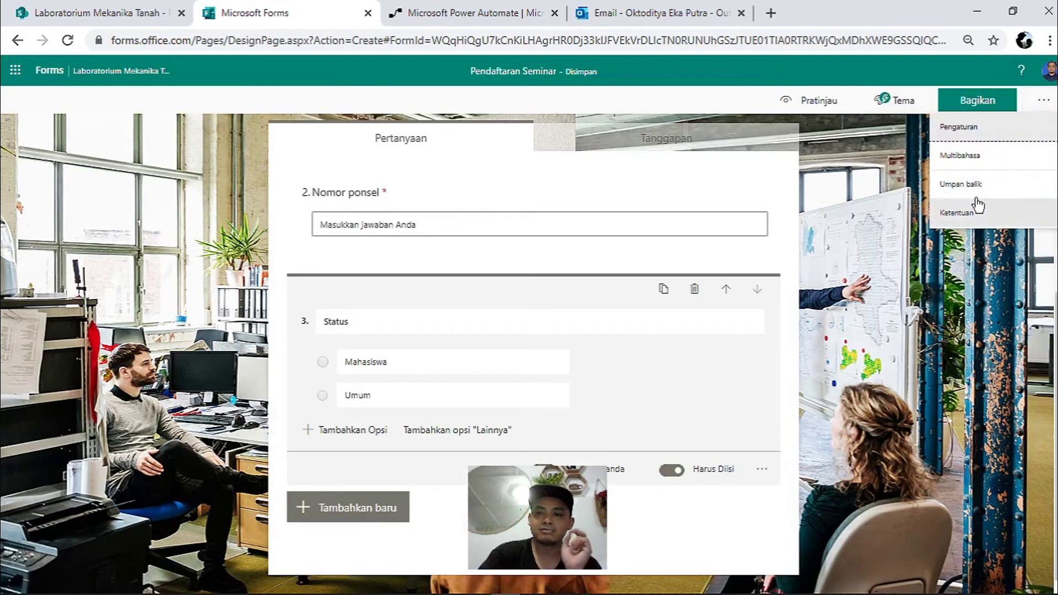
left_click(1003, 131)
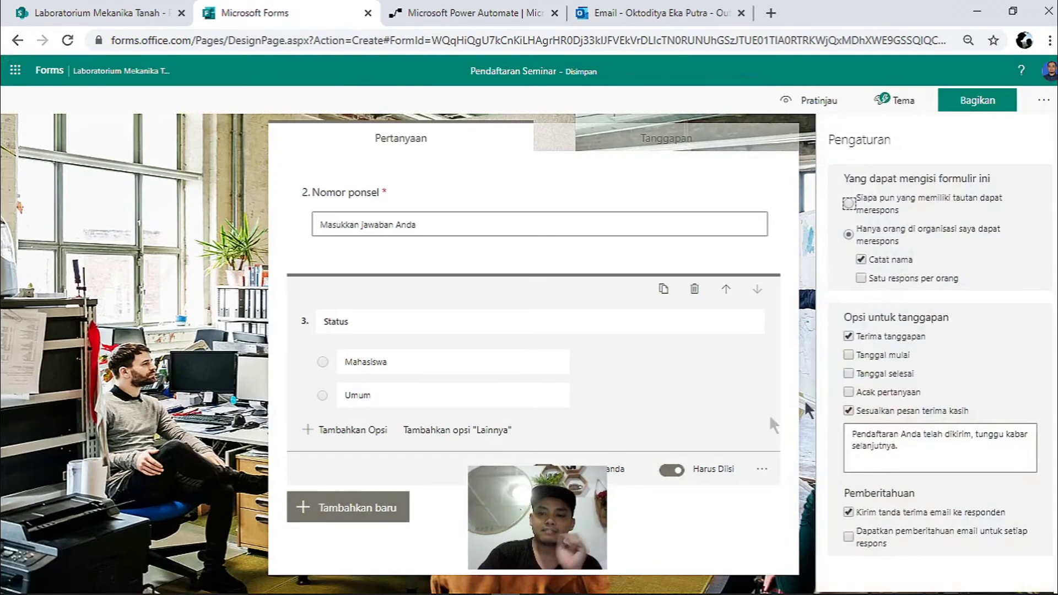
left_click(849, 512)
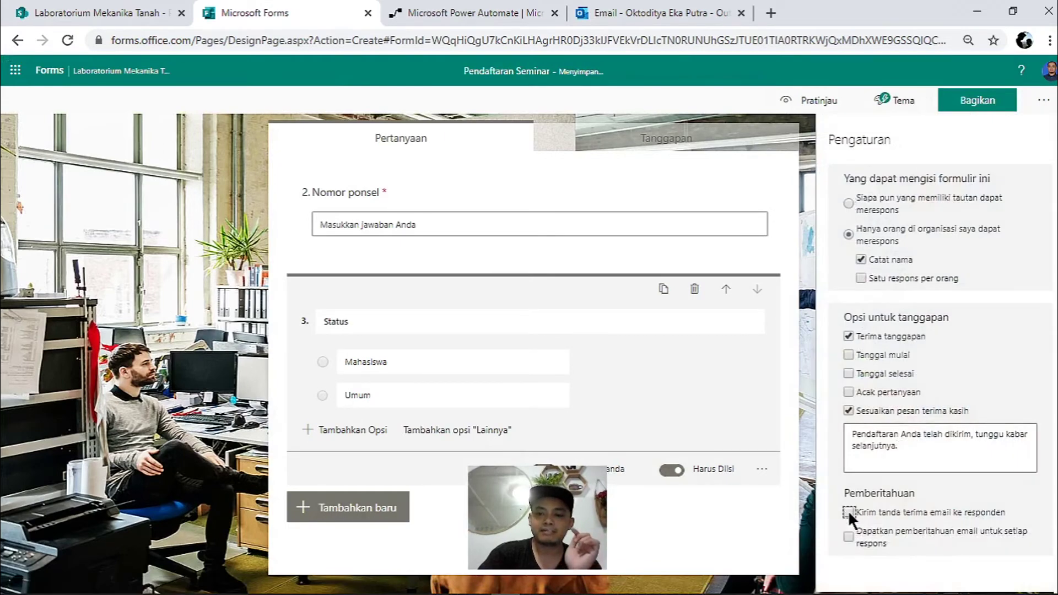
left_click(1043, 100)
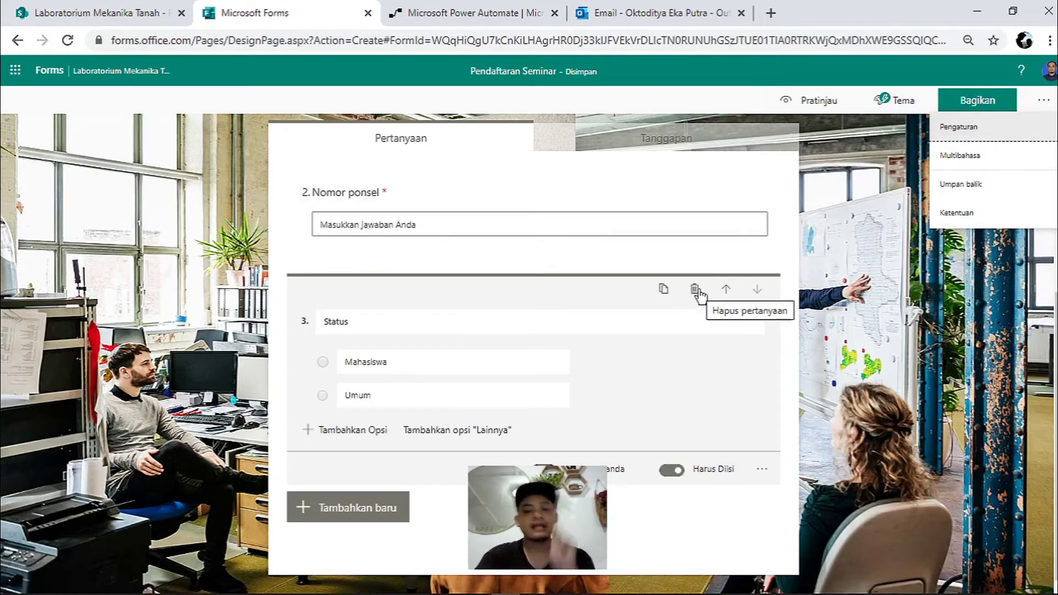
- Compare the 0-response Tanggapan summary with the SharePoint library, then open the linked workbook in Excel
left_click(116, 14)
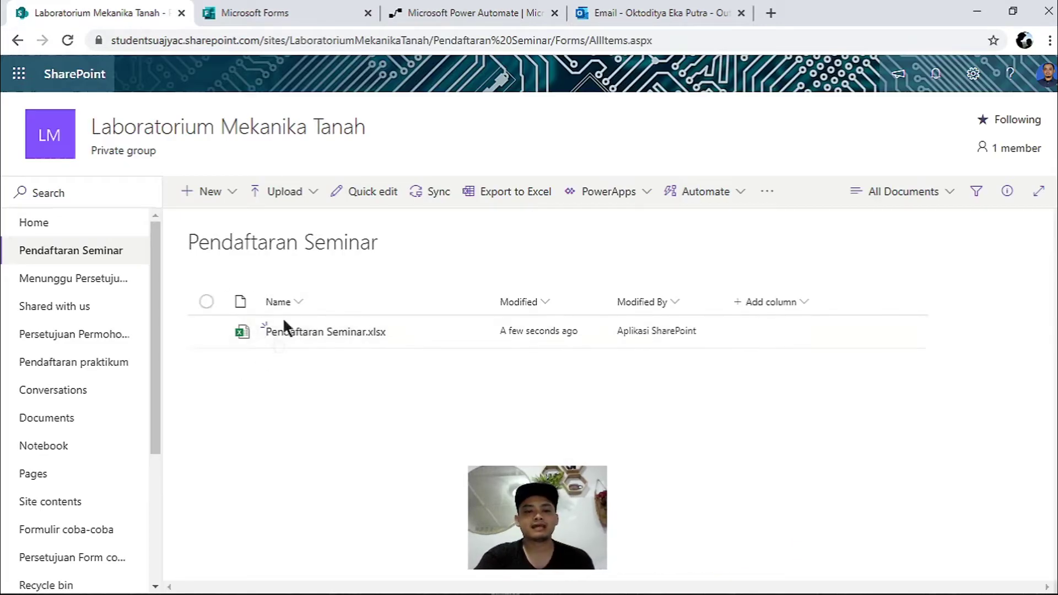
left_click(287, 14)
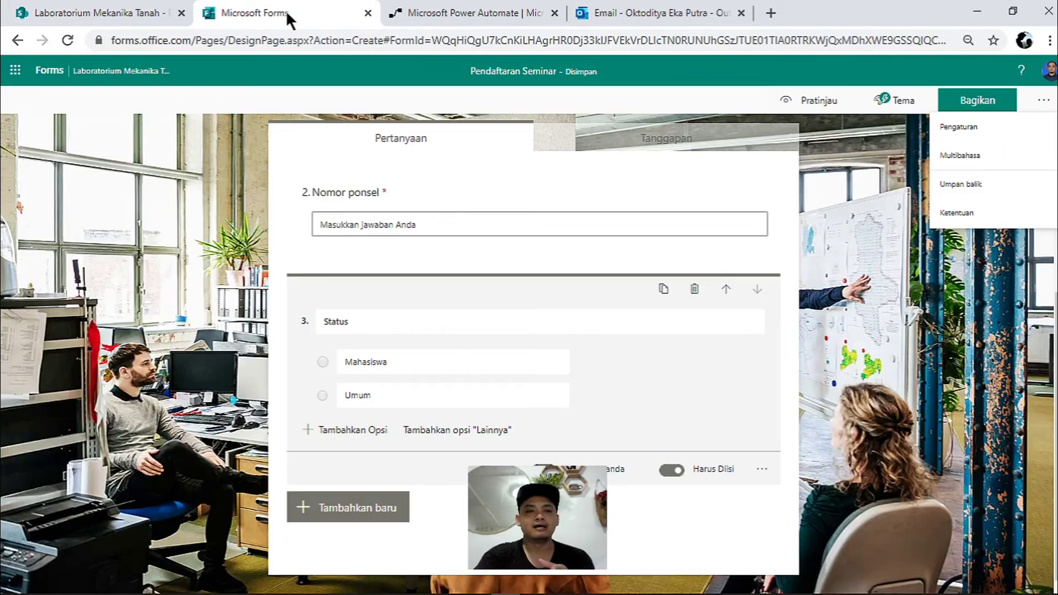
left_click(671, 138)
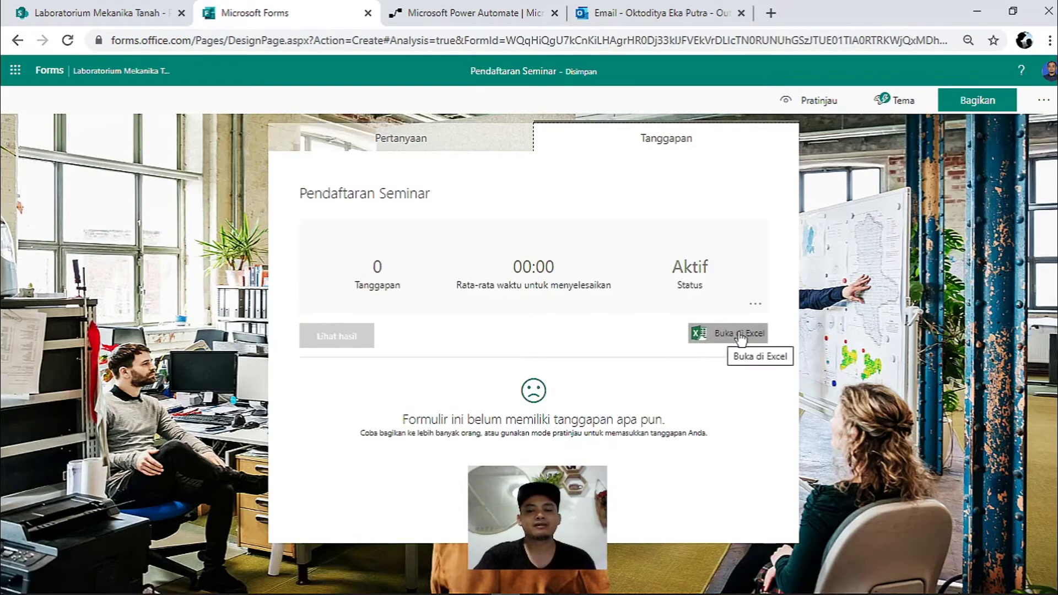
left_click(703, 342)
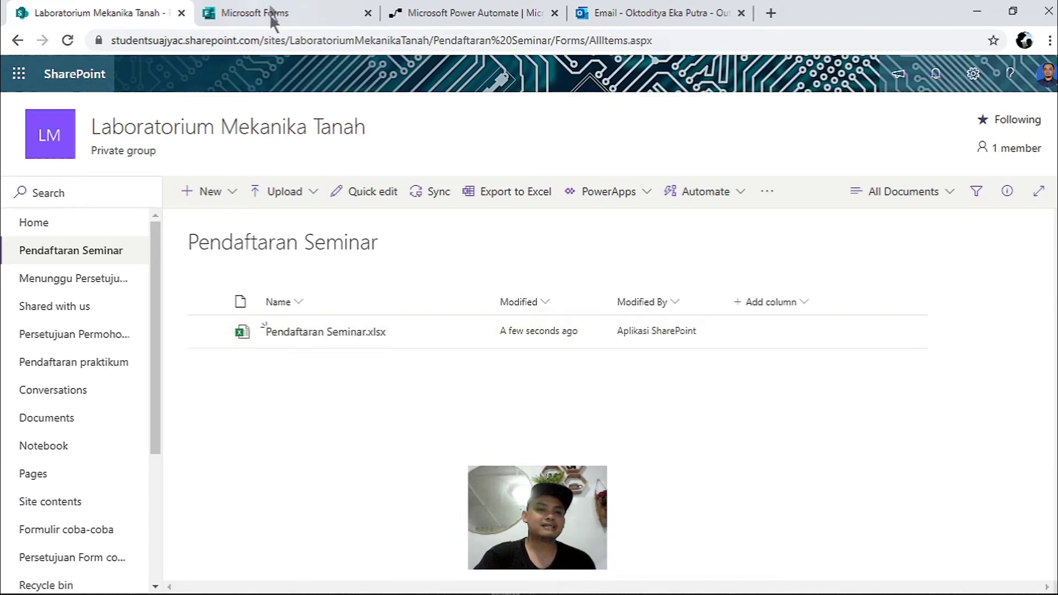
left_click(272, 16)
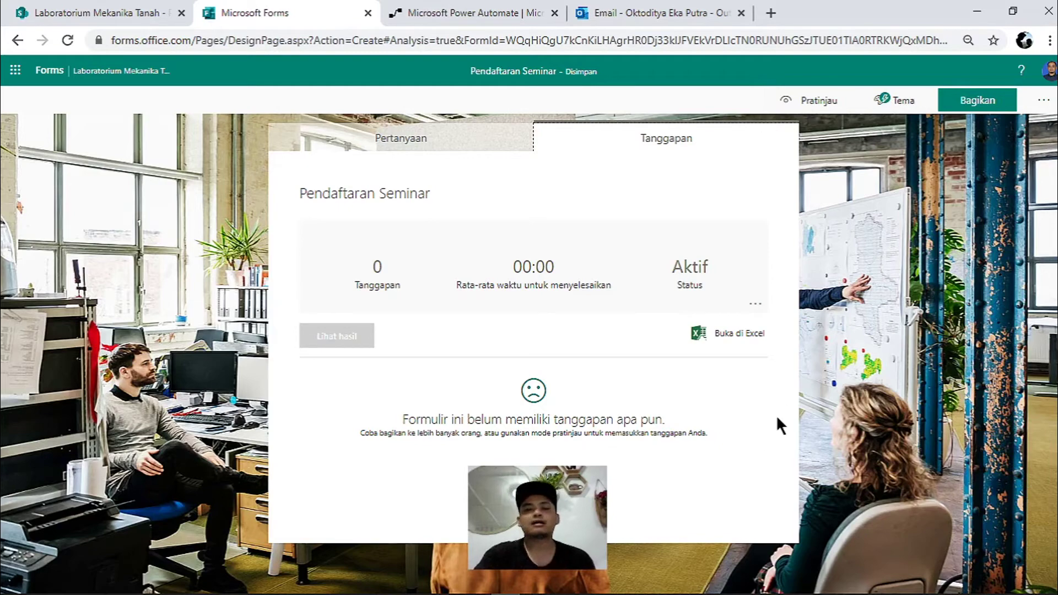
left_click(130, 15)
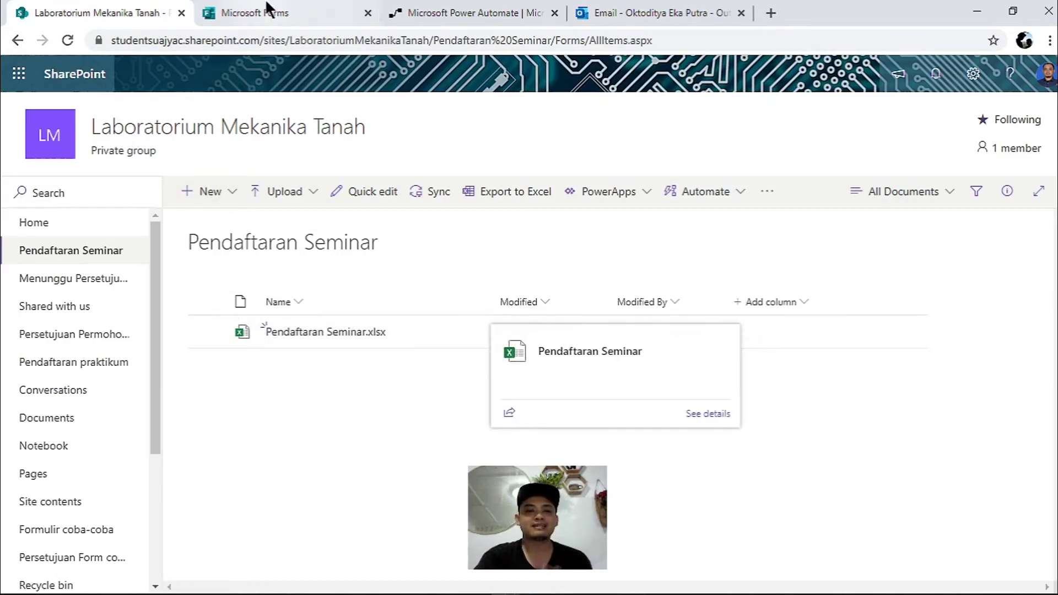
left_click(268, 8)
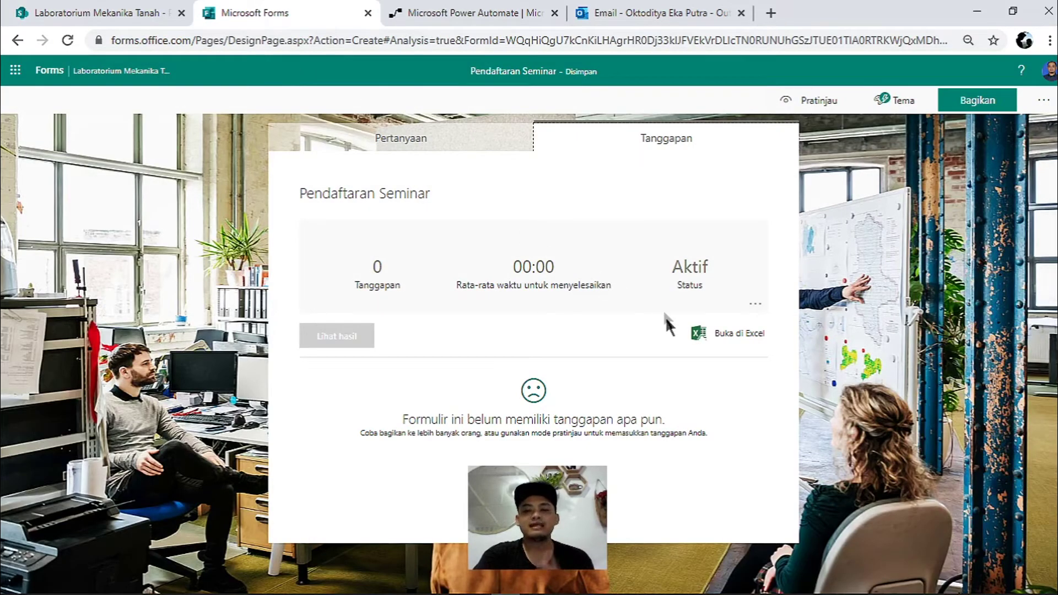
left_click(126, 8)
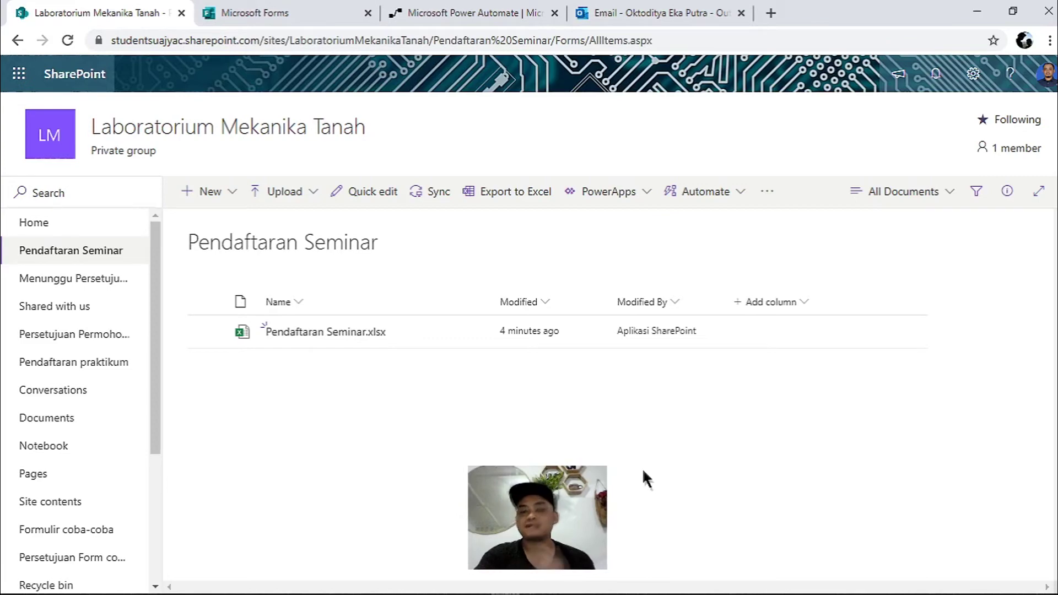
left_click(291, 11)
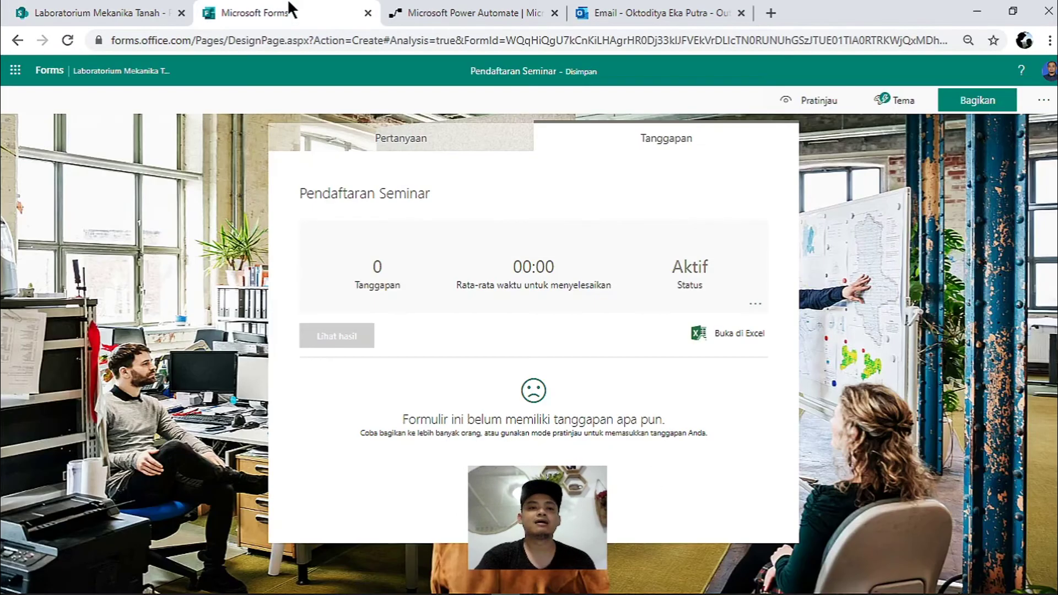
left_click(744, 334)
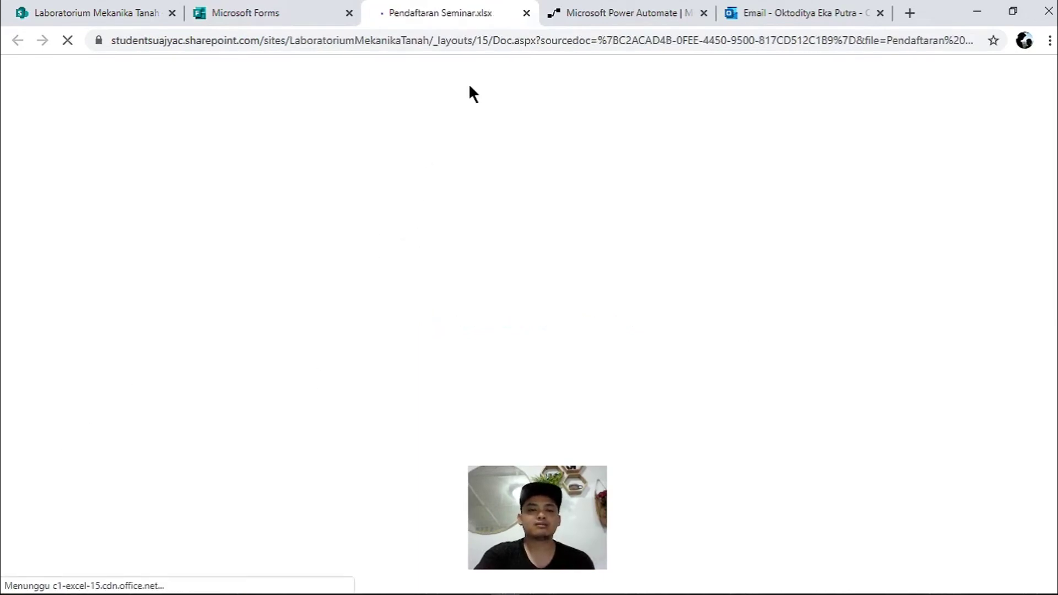
- Close the loading workbook and return to the SharePoint library listing Pendaftaran Seminar.xlsx
left_click(526, 13)
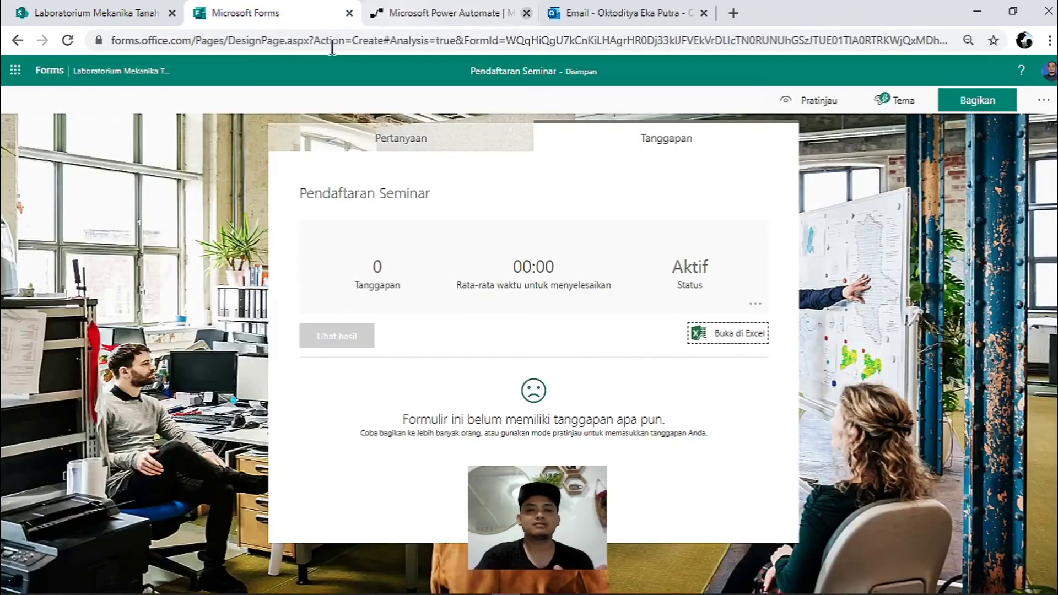
left_click(182, 4)
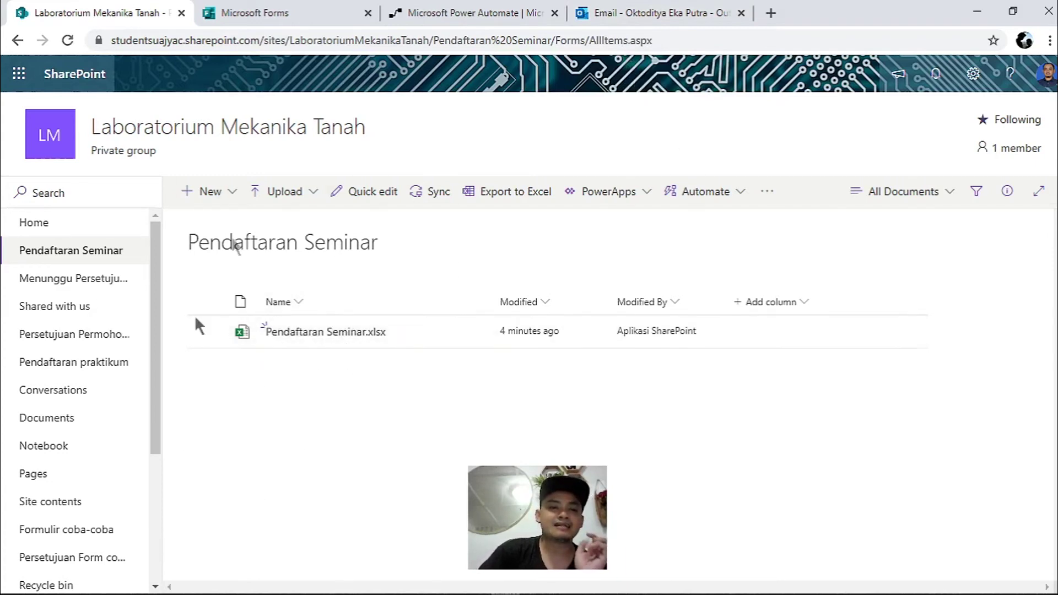
- Switch between the SharePoint library and the form's Tanggapan and Pertanyaan views
left_click(254, 12)
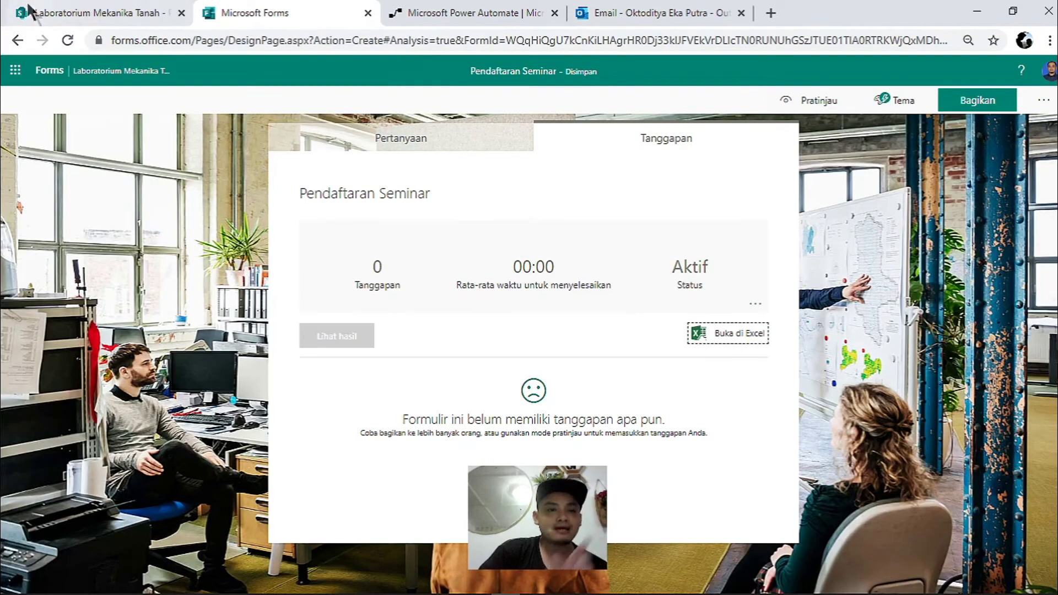
left_click(83, 12)
left_click(282, 9)
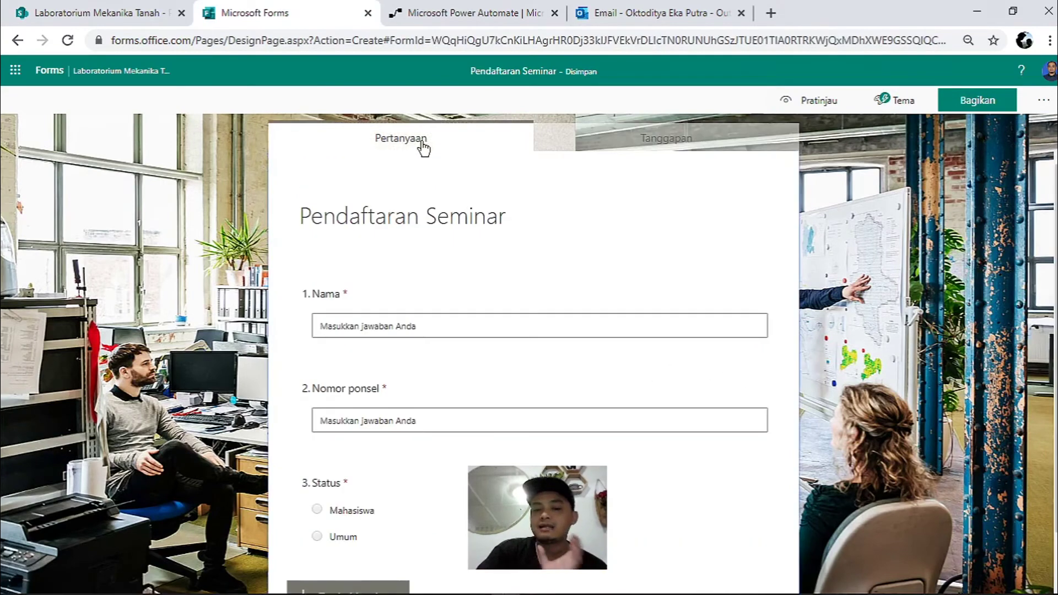
left_click(620, 150)
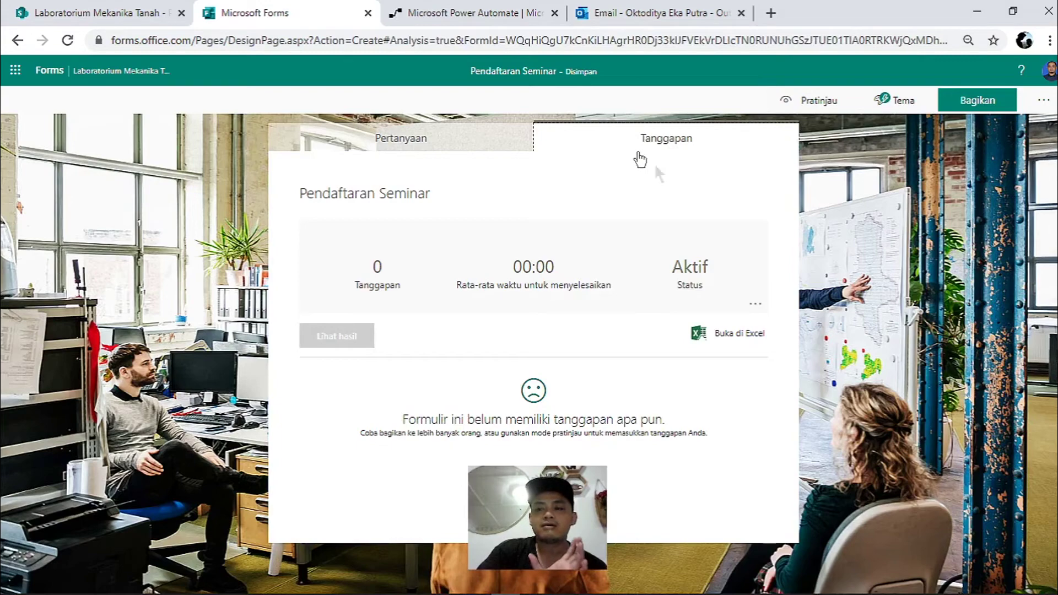
left_click(449, 141)
left_click(127, 13)
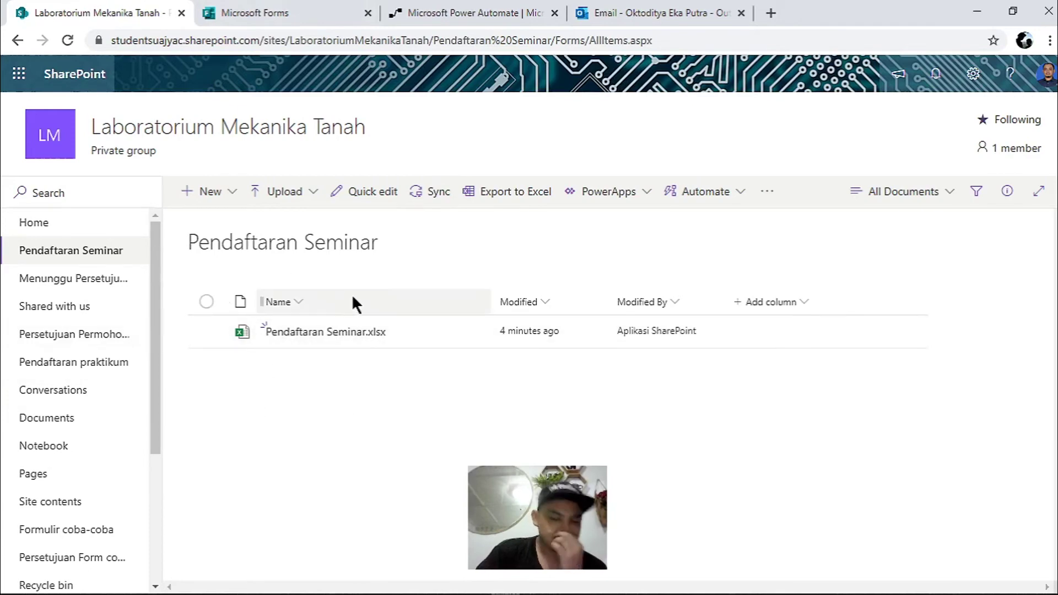
left_click(276, 13)
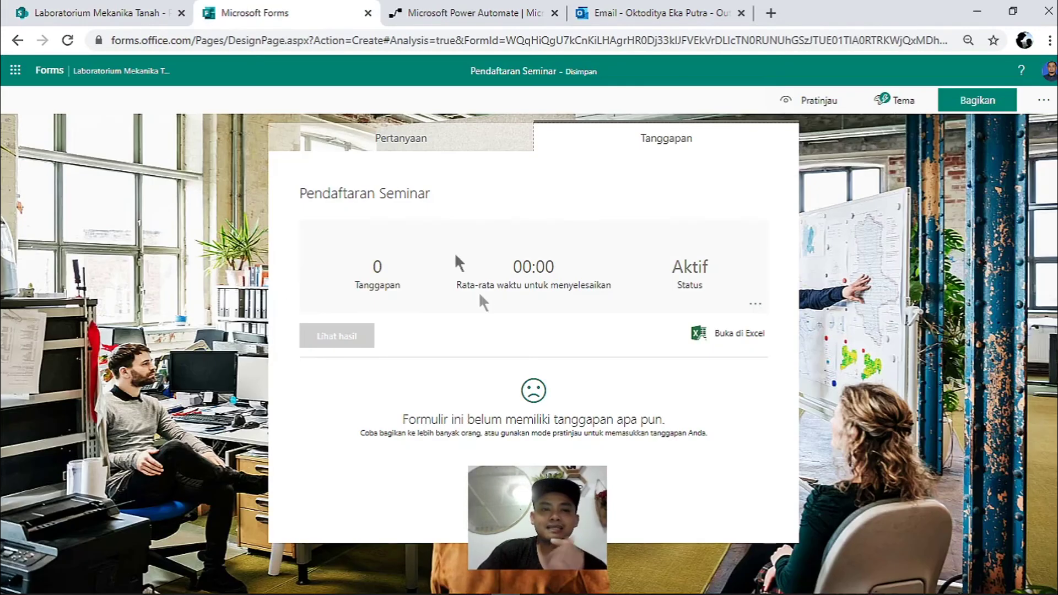
left_click(126, 14)
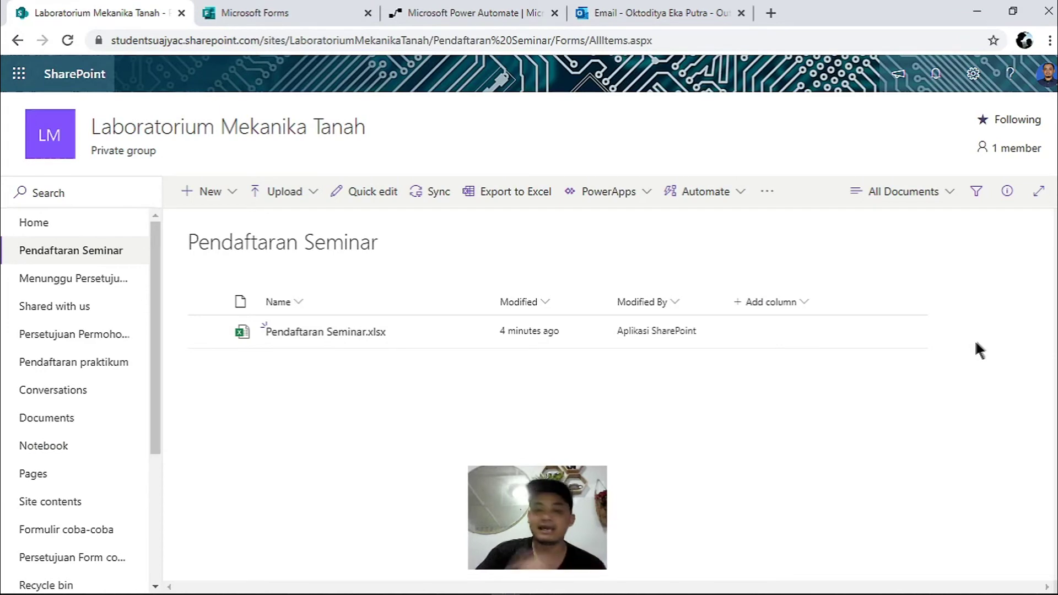
left_click(298, 16)
left_click(428, 142)
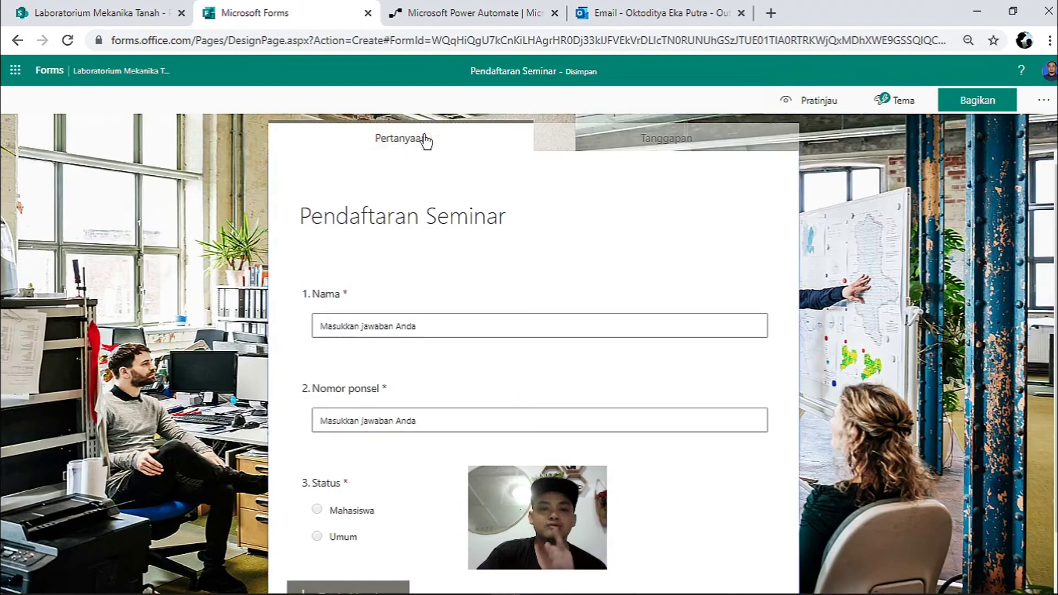
left_click(642, 144)
- Submit a test registration with a name, a phone number and status Mahasiswa
left_click(456, 133)
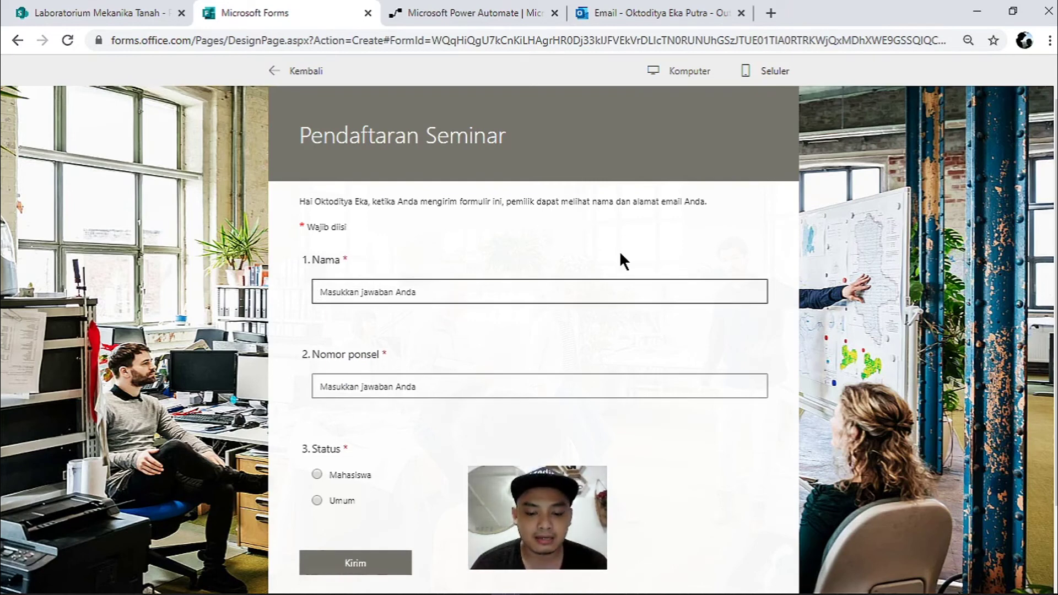
type("Oktoditya")
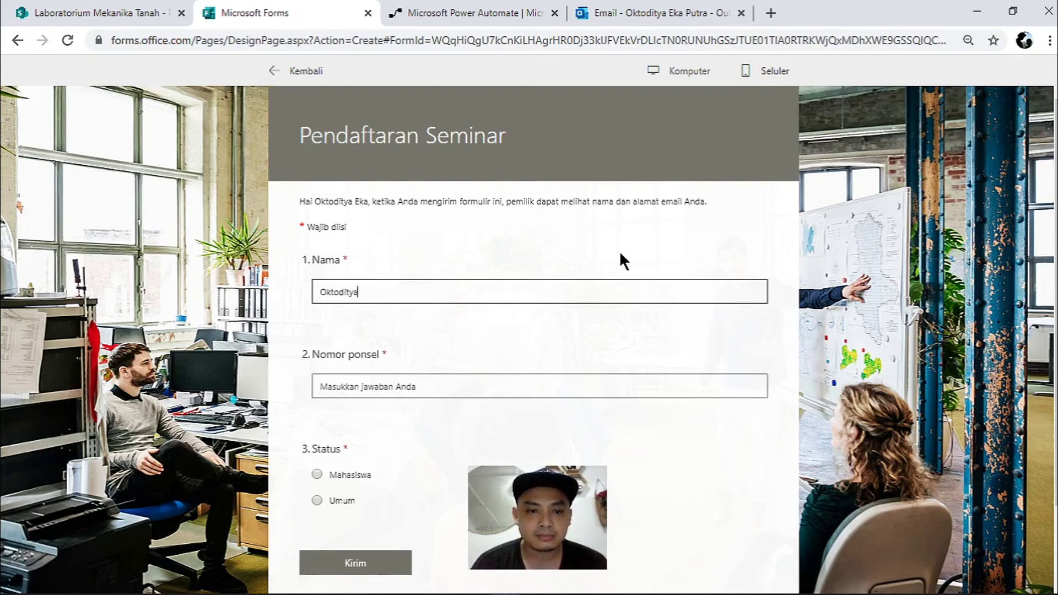
key("Tab")
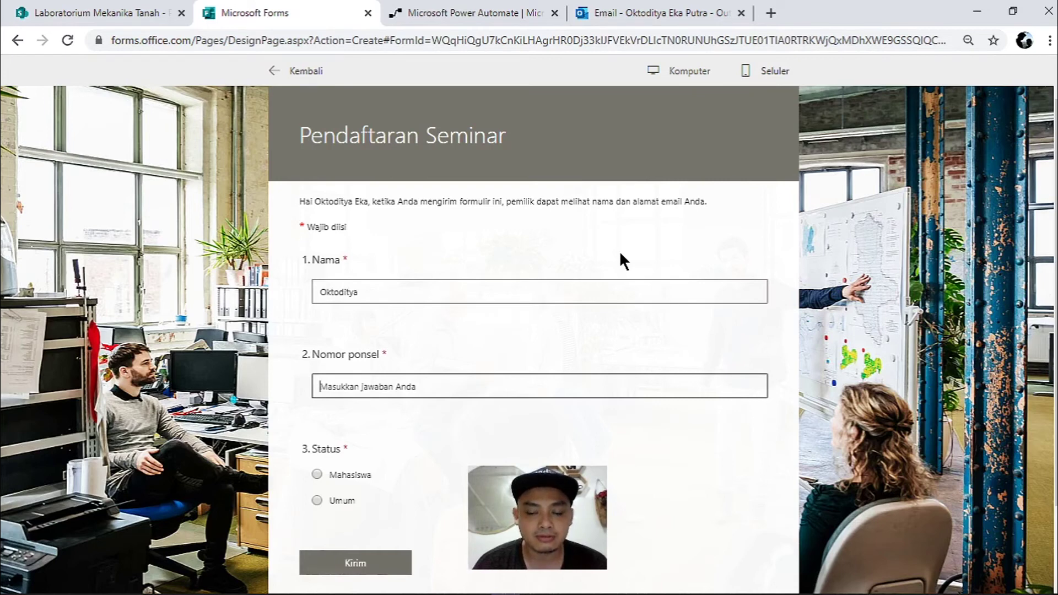
type("08123456789")
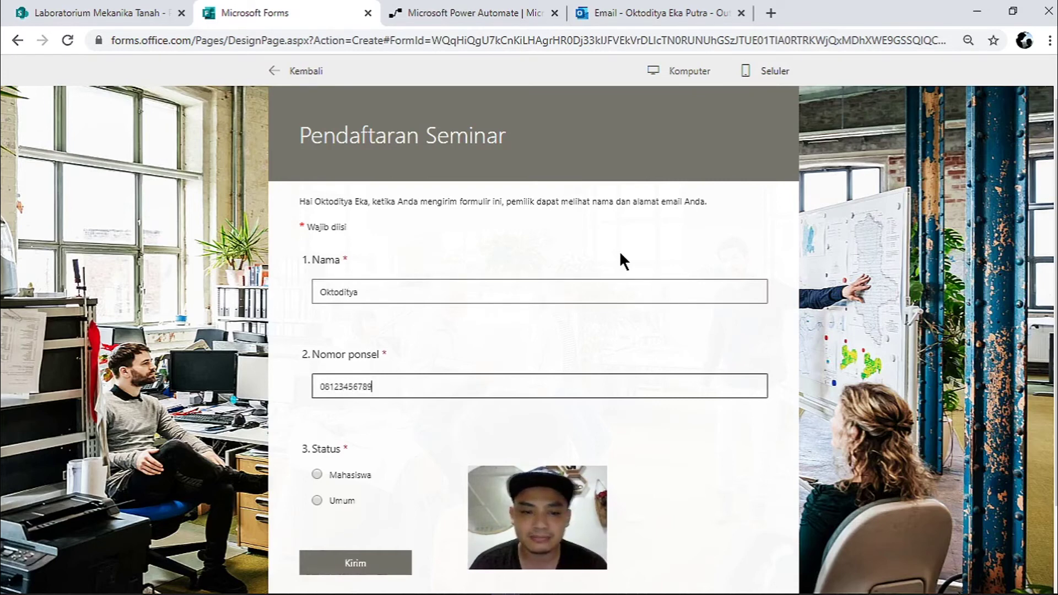
scroll(620, 252, "down", 2)
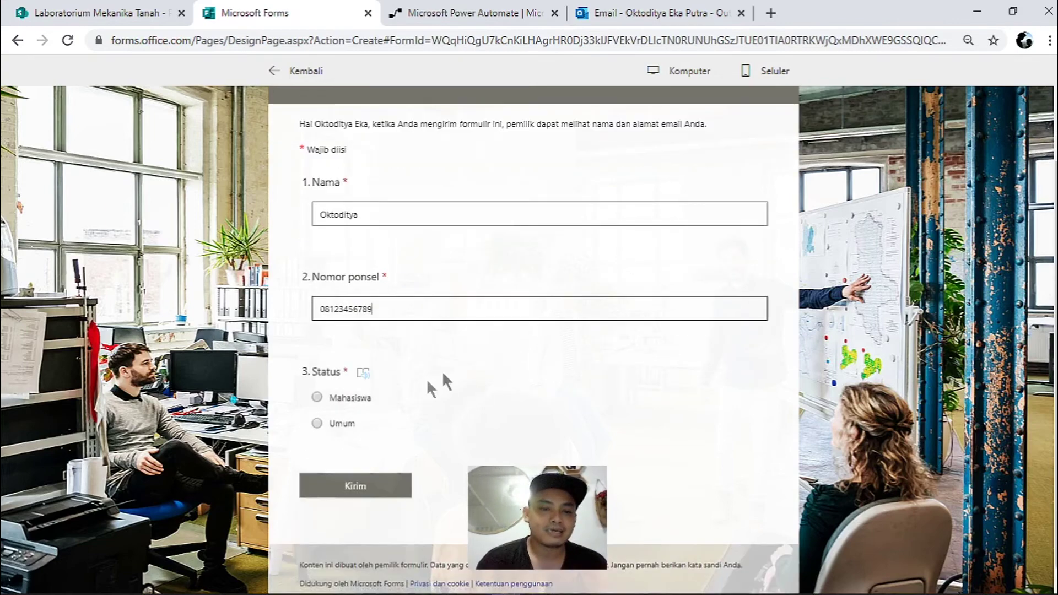
left_click(317, 398)
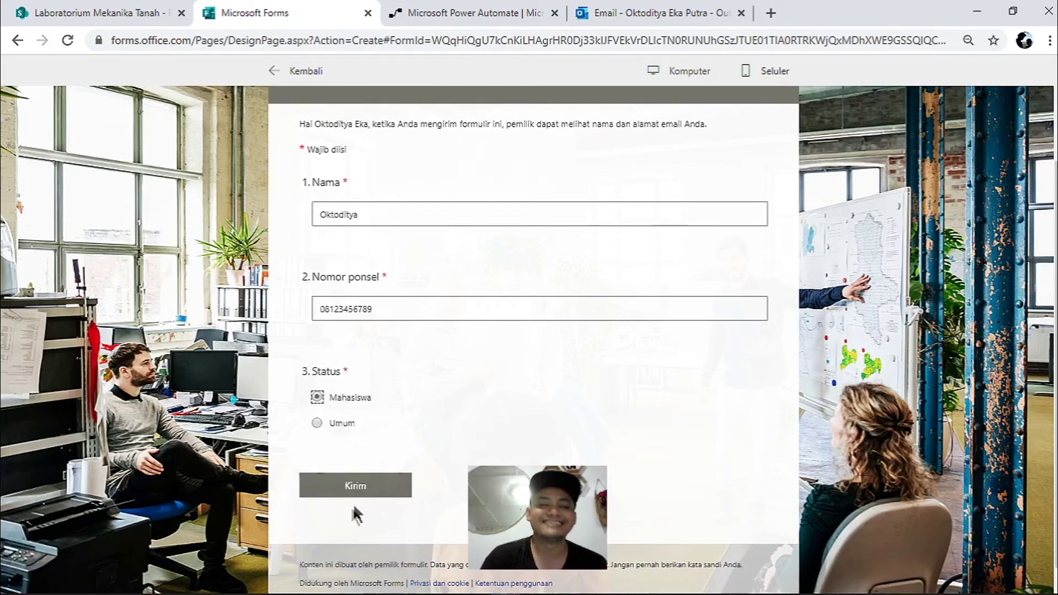
left_click(358, 485)
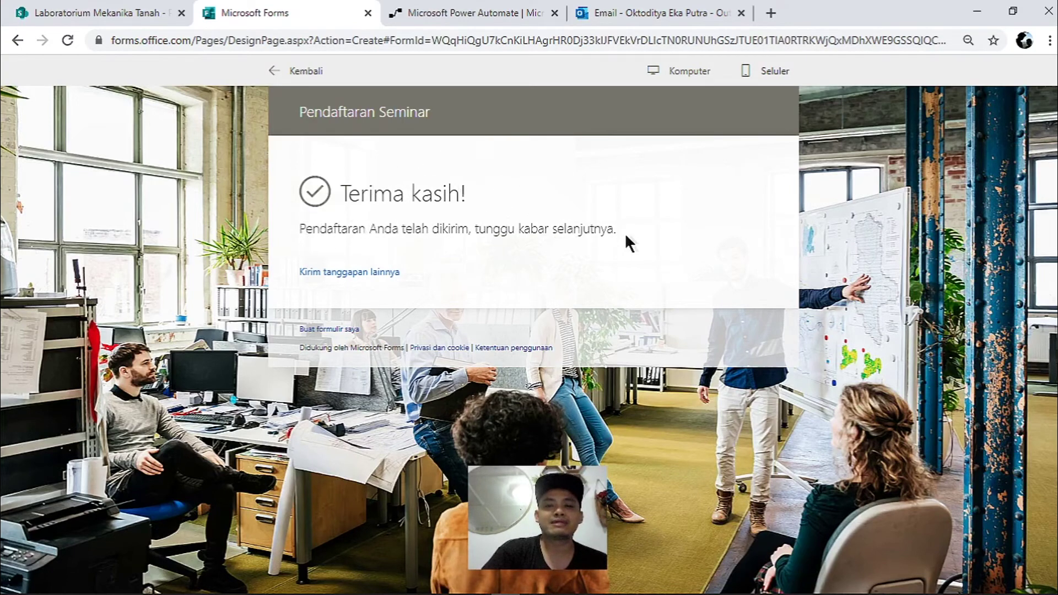
- Highlight the confirmation message, start a fresh blank copy, and return to the editor
left_click_drag(301, 229, 629, 229)
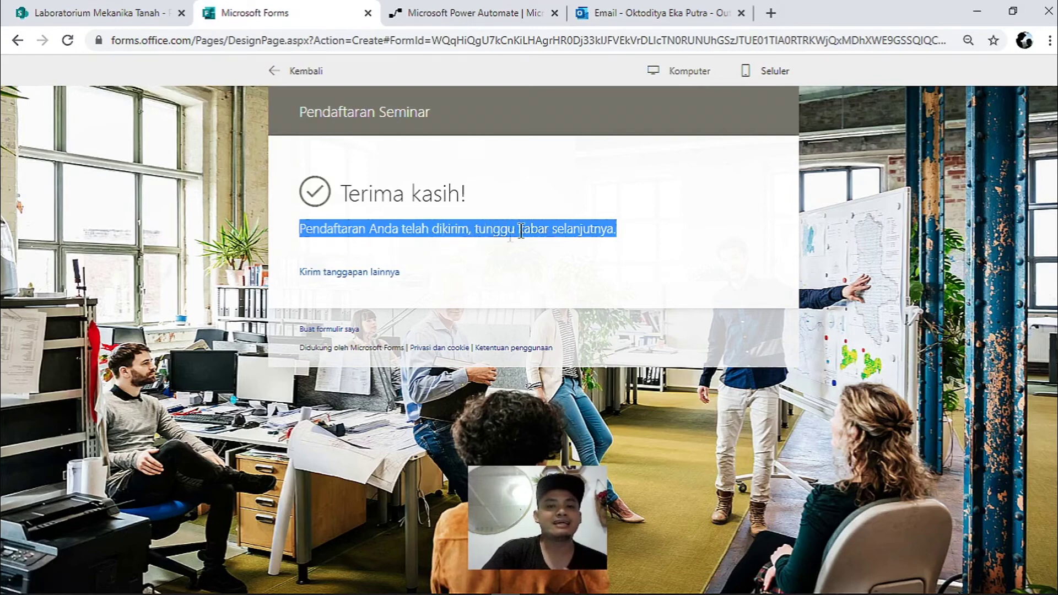
left_click(382, 282)
left_click(307, 79)
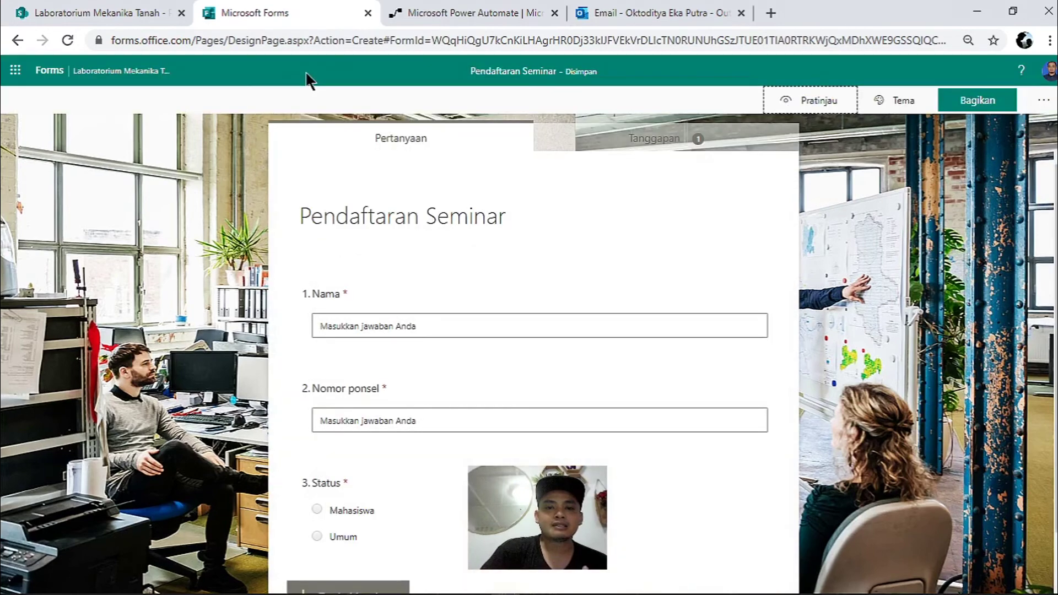
- Check the Tanggapan summary shows 1 response and open Pendaftaran Seminar.xlsx in Excel
left_click(689, 144)
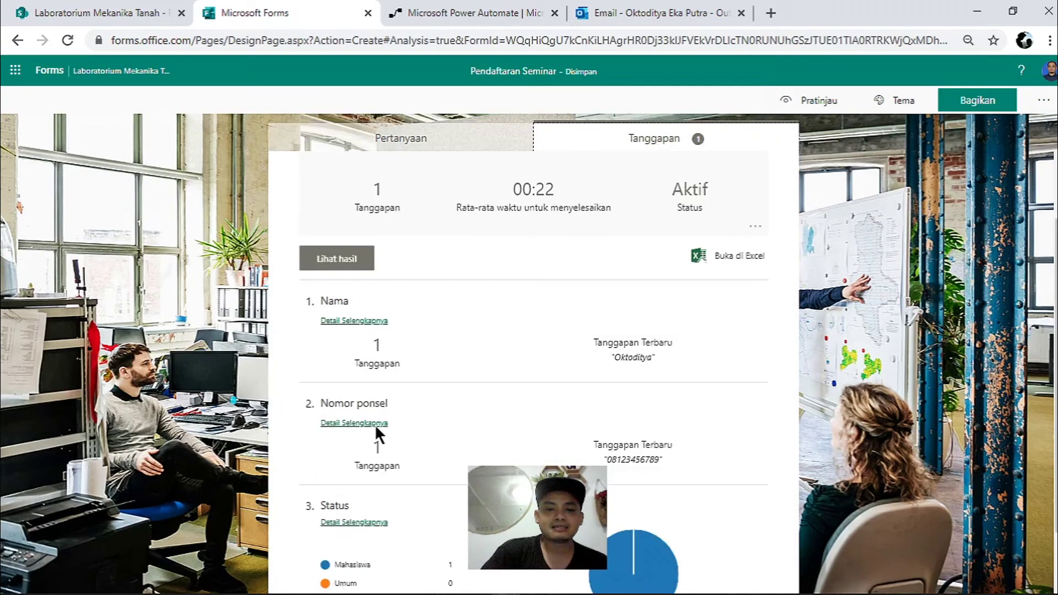
scroll(375, 425, "up", 2)
left_click(722, 334)
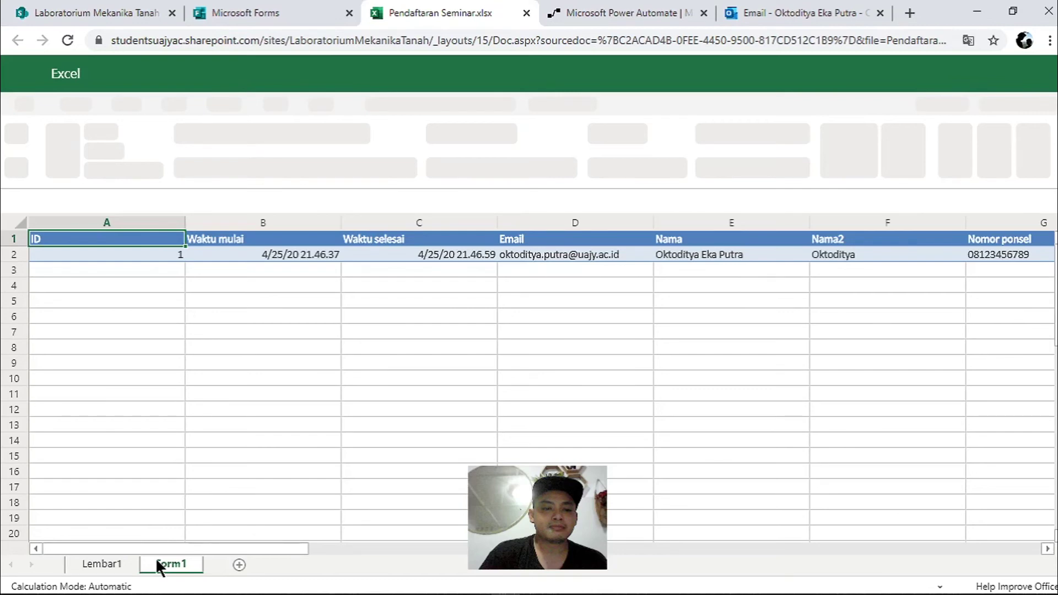
- Inspect the response's email and name cells in Form1 row 2, then close the workbook
scroll(342, 547, "right", 3)
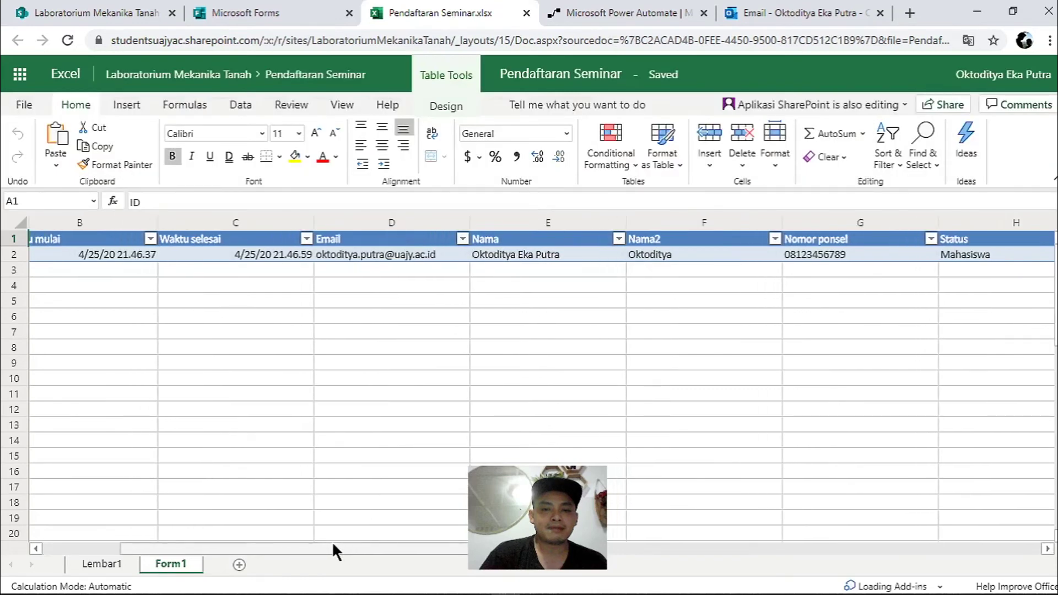
scroll(333, 546, "left", 3)
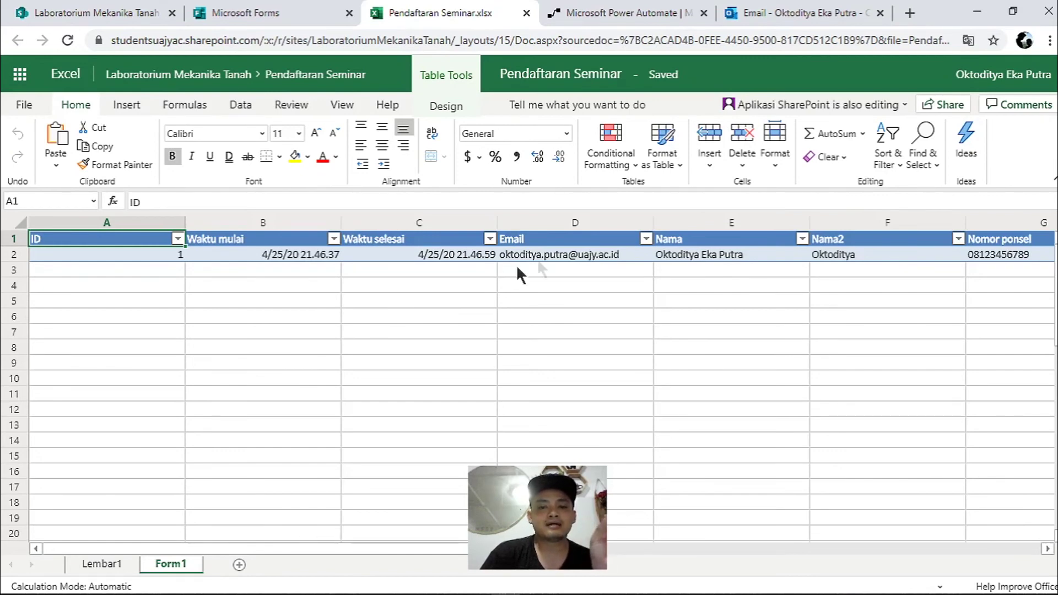
left_click(565, 256)
left_click(676, 254)
scroll(810, 255, "right", 1)
left_click(712, 252)
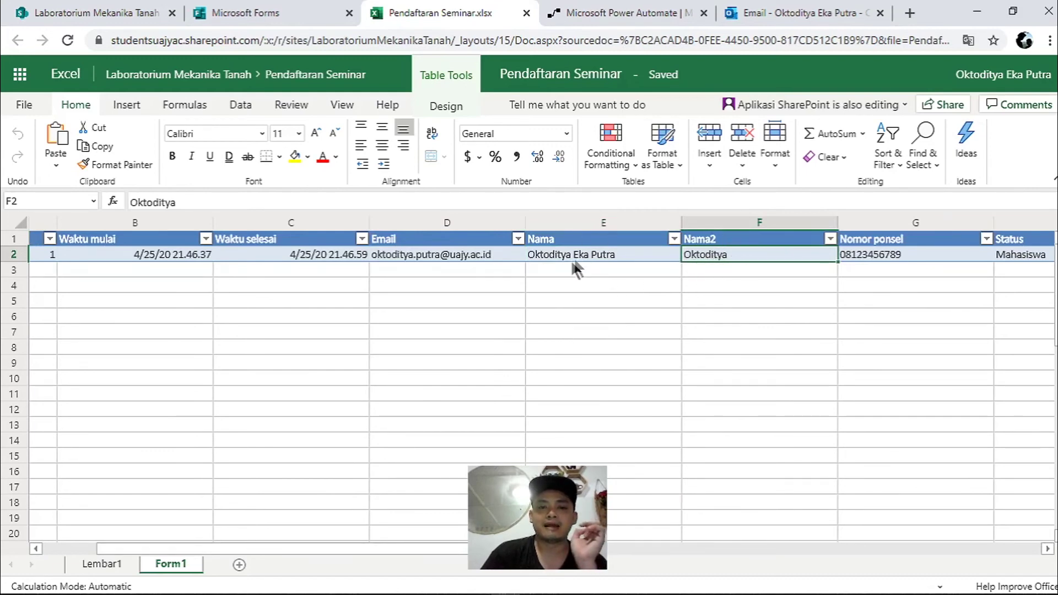
left_click(527, 13)
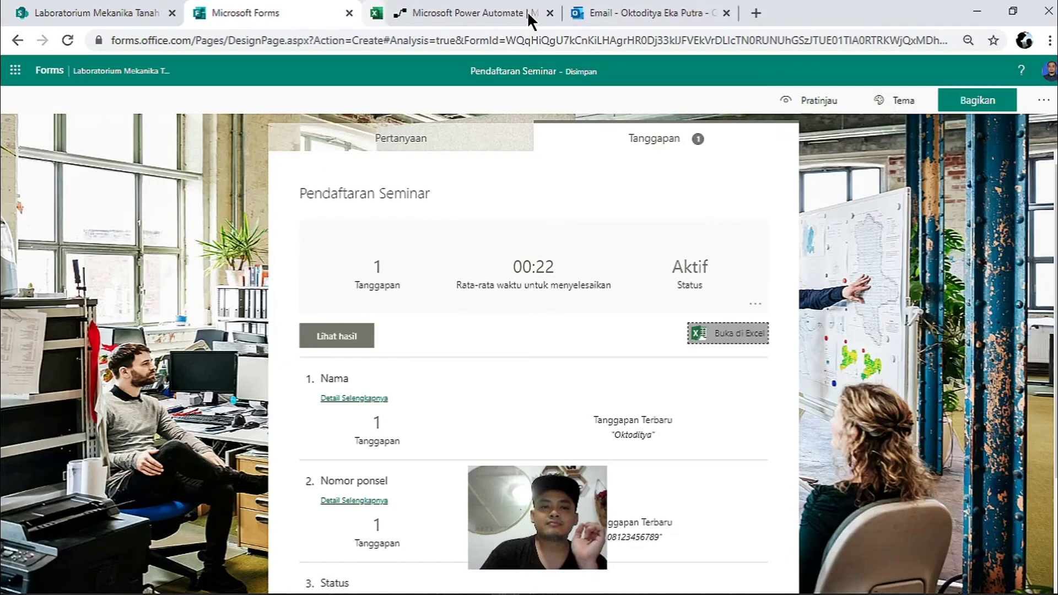
- Back in the questions editor, retitle question 1 from 'Nama' to 'Nama panggilan'
left_click(401, 138)
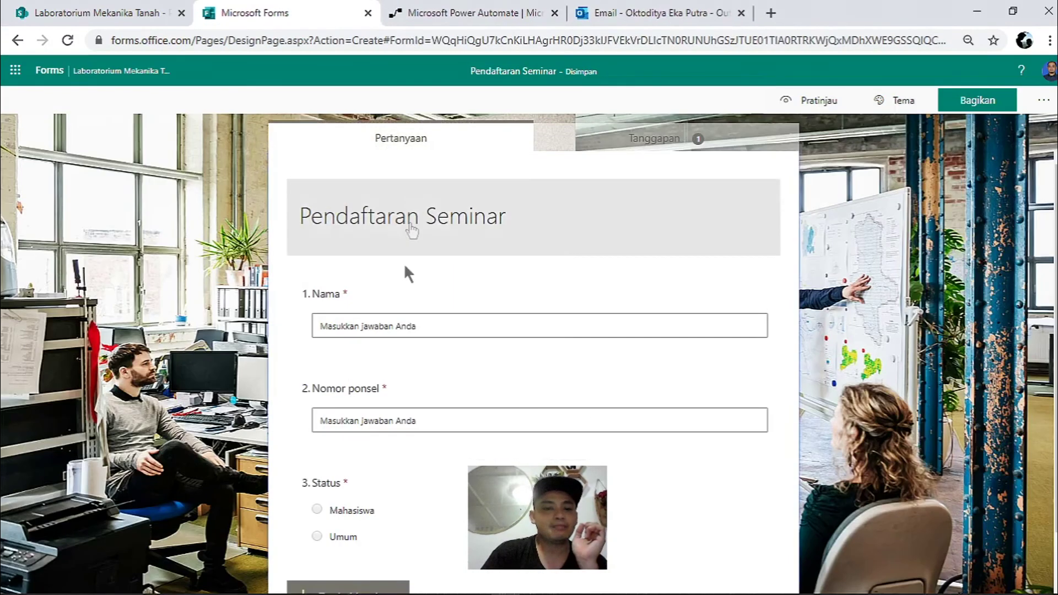
left_click(366, 299)
left_click(394, 331)
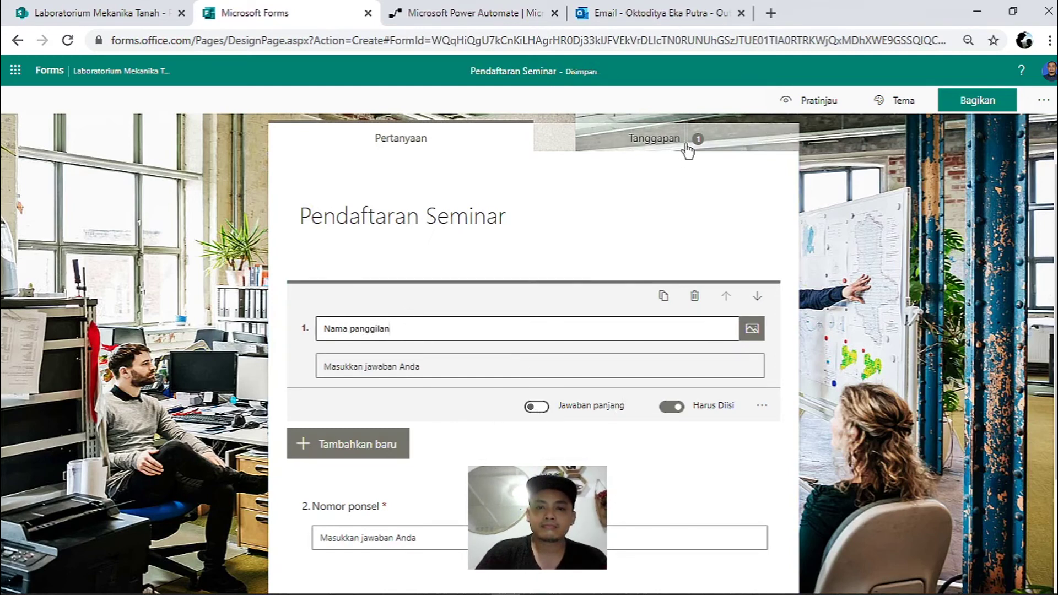
- In the form preview, enter a test nickname and phone number and choose Umum as status
left_click(813, 99)
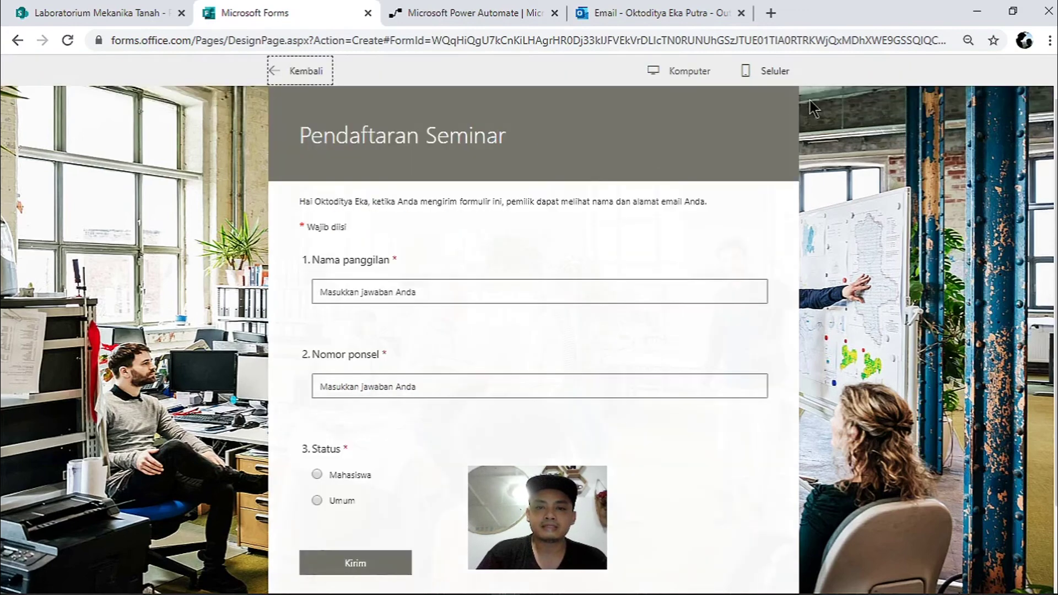
left_click(381, 289)
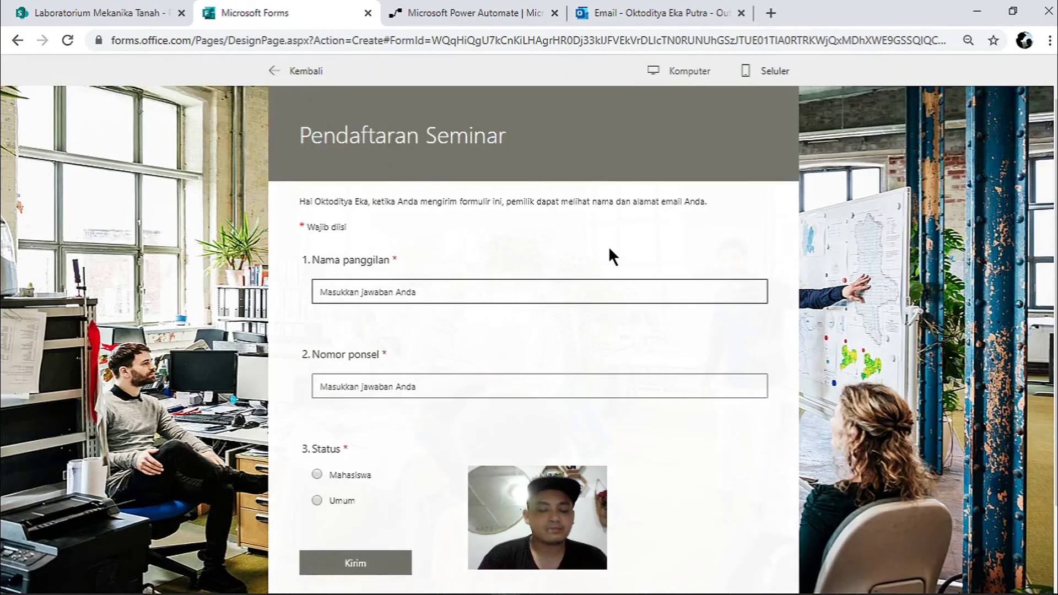
type("d")
key("BackSpace")
type("Ok")
key("BackSpace")
key("BackSpace")
type("Oktoditya 2")
left_click(515, 393)
type("0812")
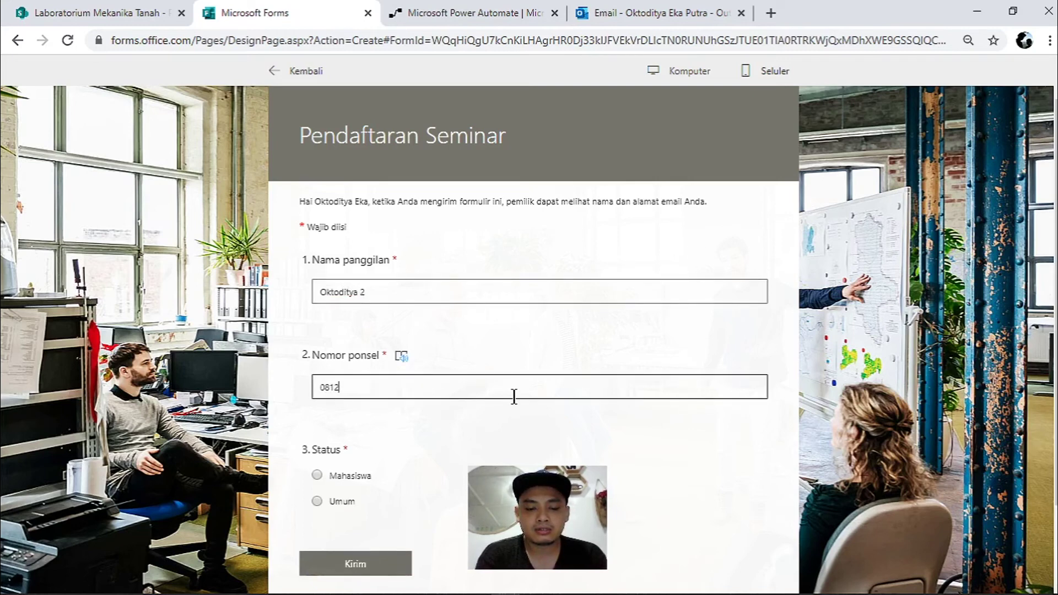
type("34567890")
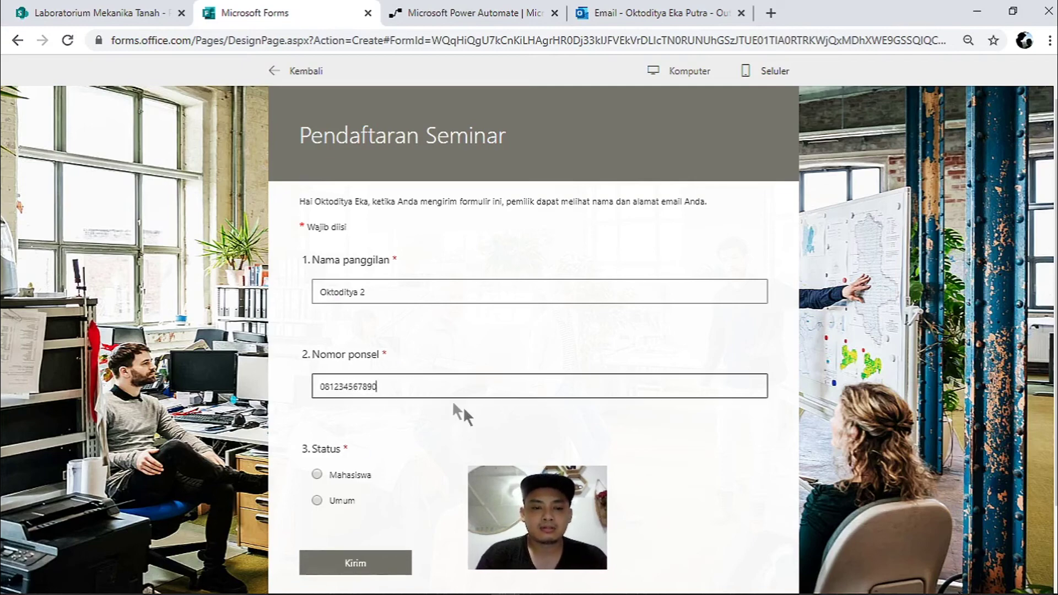
scroll(488, 431, "down", 2)
left_click(317, 424)
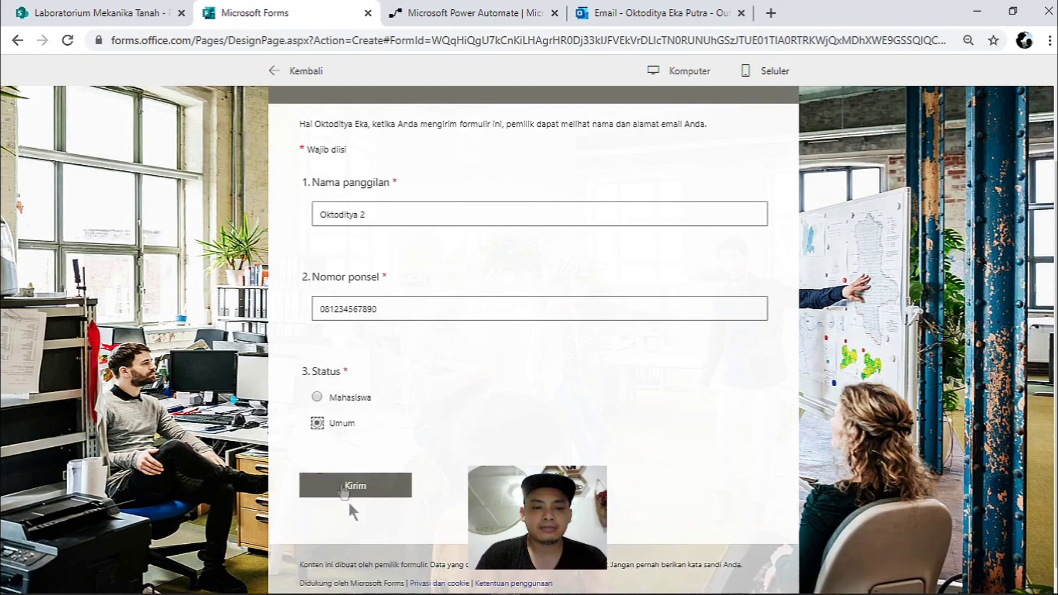
- Submit the second test registration, then return to the editor's response summary
left_click(365, 489)
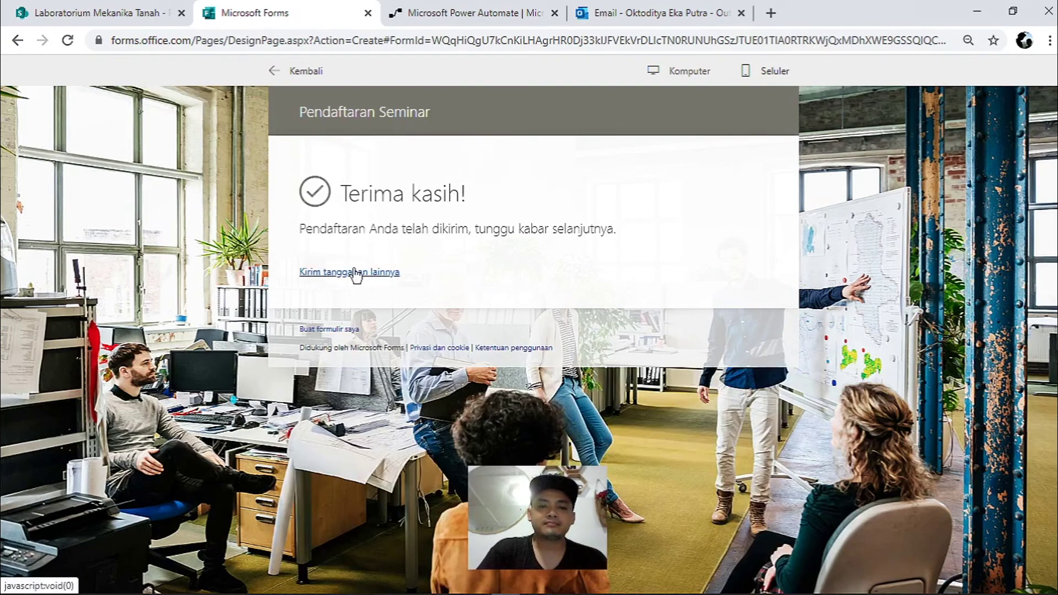
left_click(356, 272)
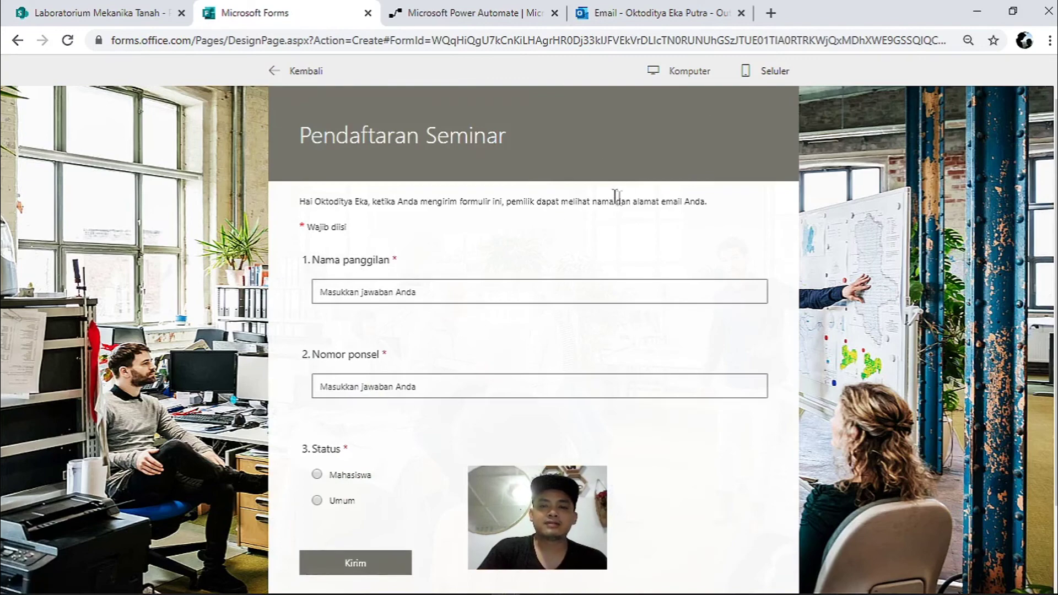
left_click(296, 74)
left_click(653, 143)
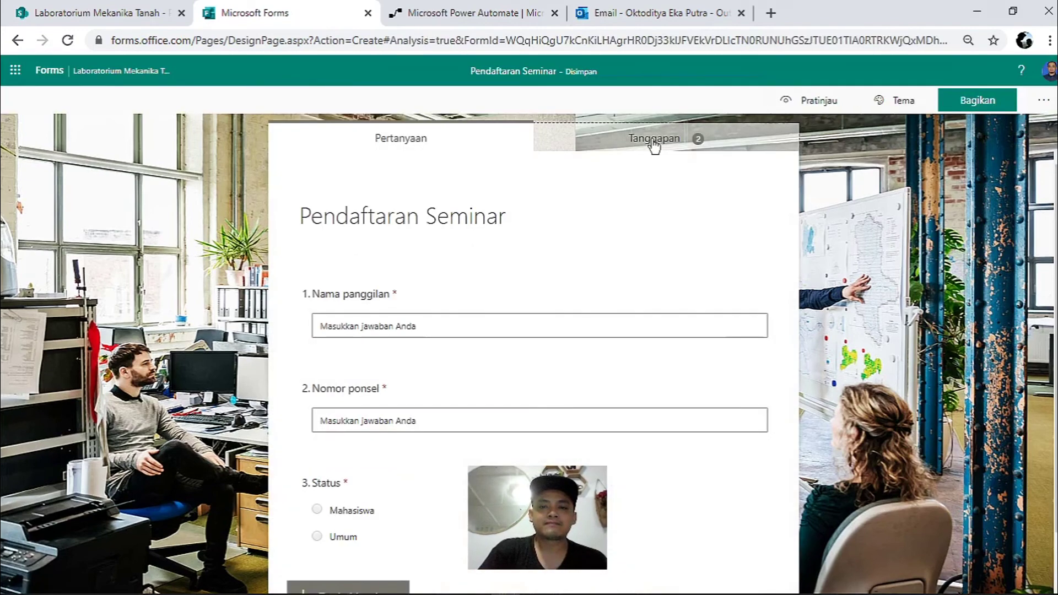
- Check in the linked Excel workbook that responses appear under the Nama panggilan column
left_click(727, 333)
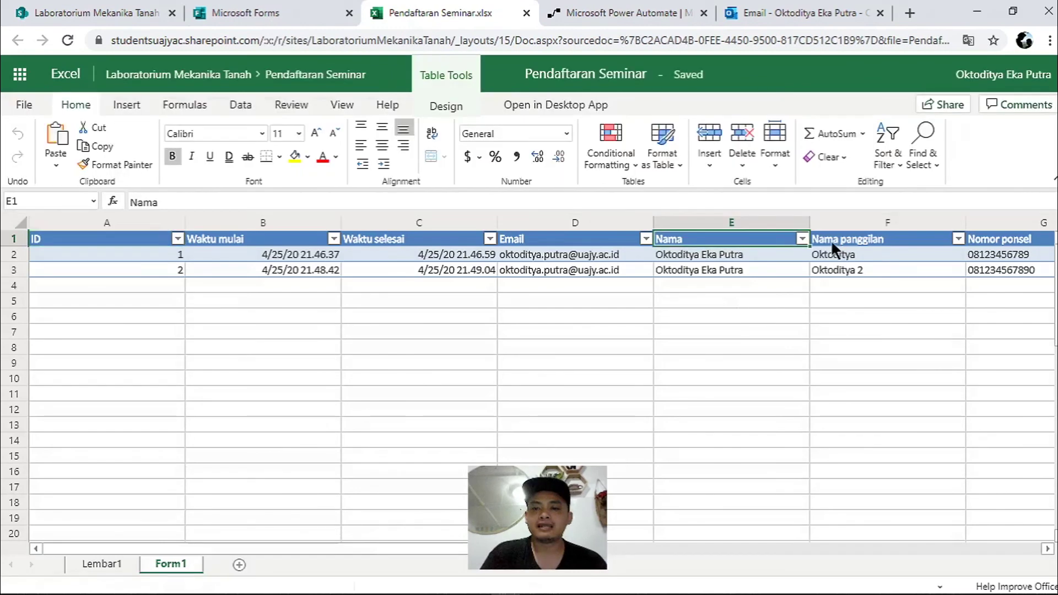
left_click(868, 234)
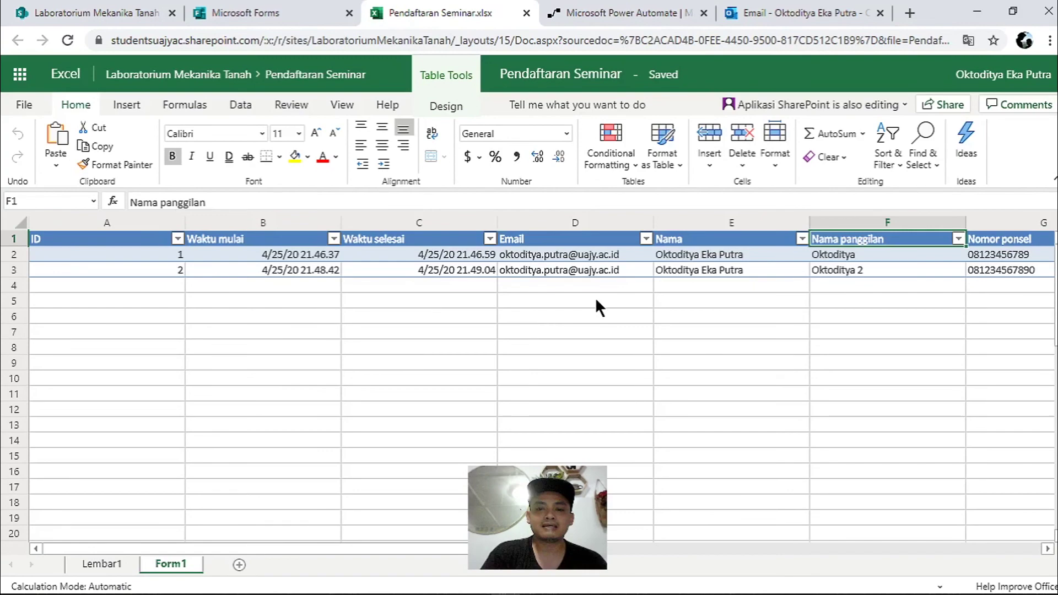
key("ctrl+w")
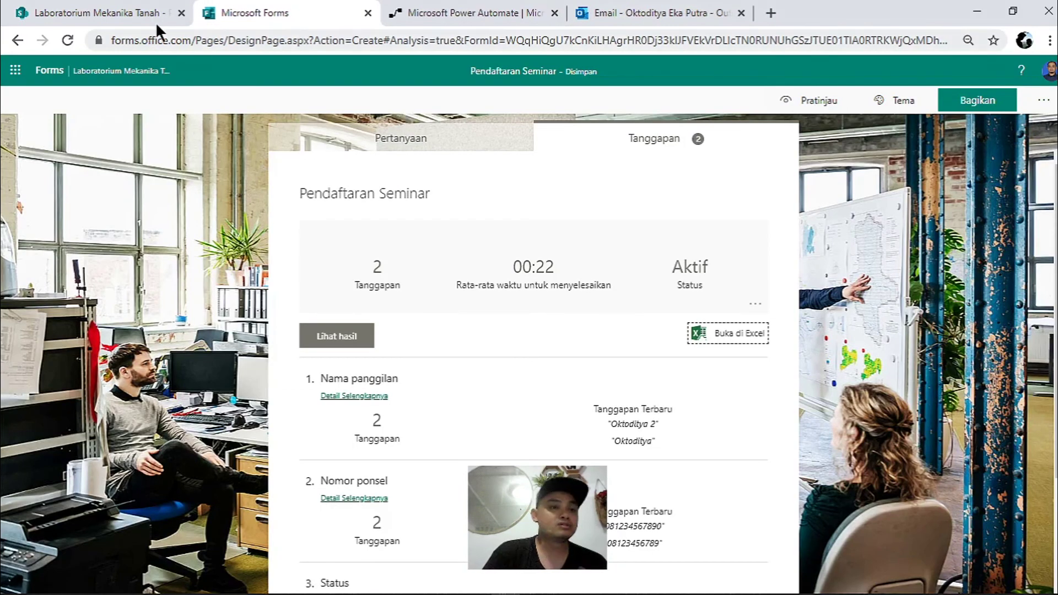
- Reopen Pendaftaran Seminar.xlsx from the SharePoint library, then minimise the browser
left_click(136, 9)
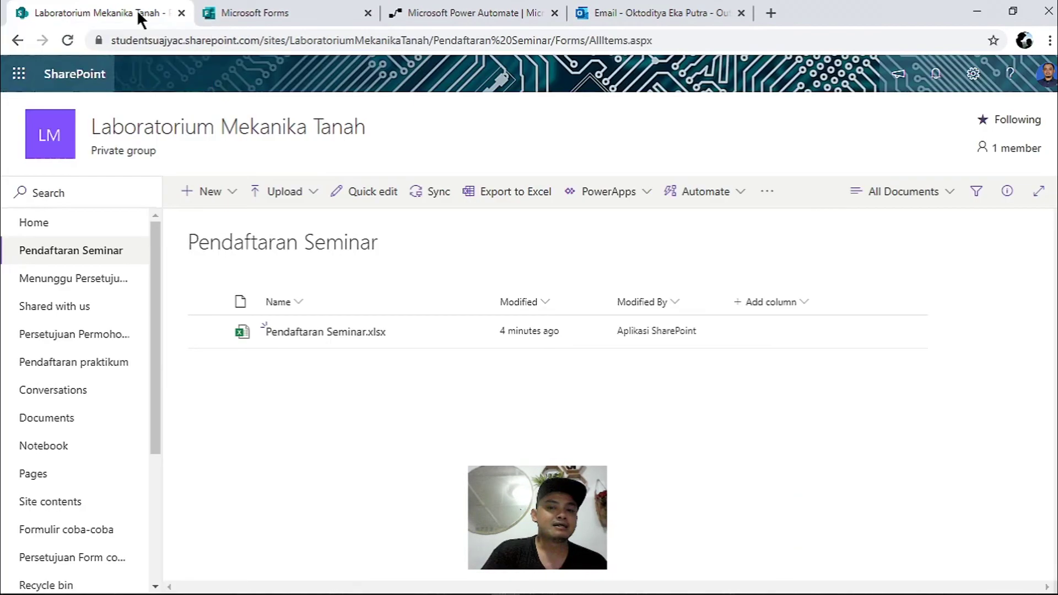
left_click(330, 333)
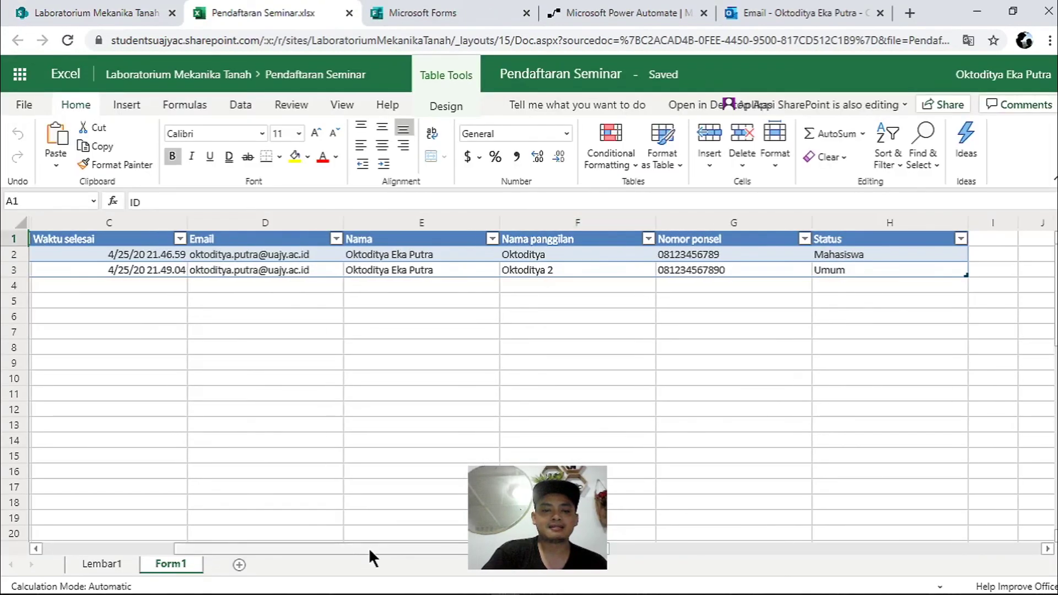
left_click_drag(368, 547, 235, 547)
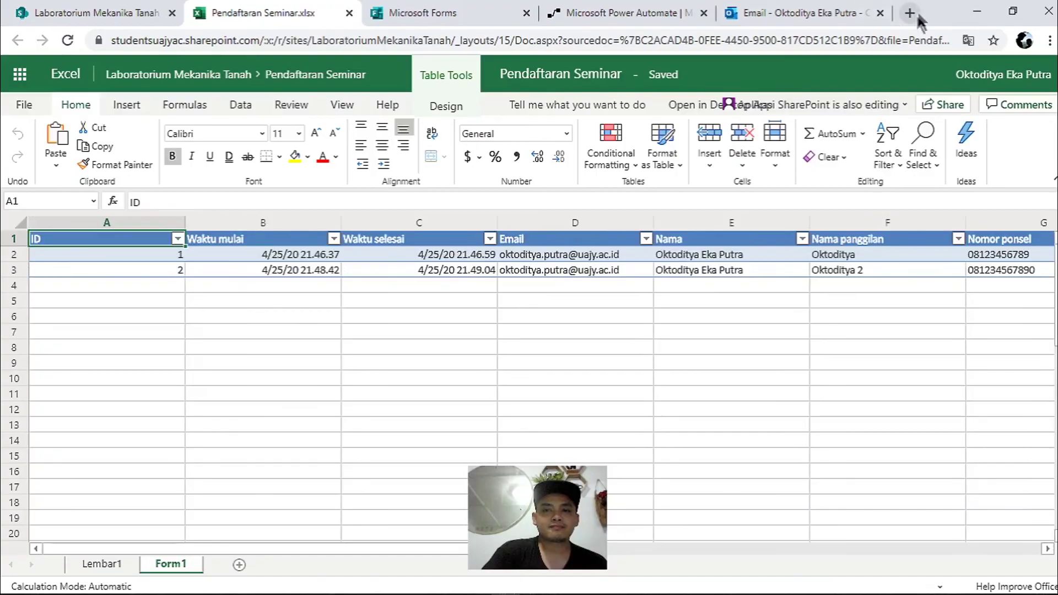
left_click(471, 11)
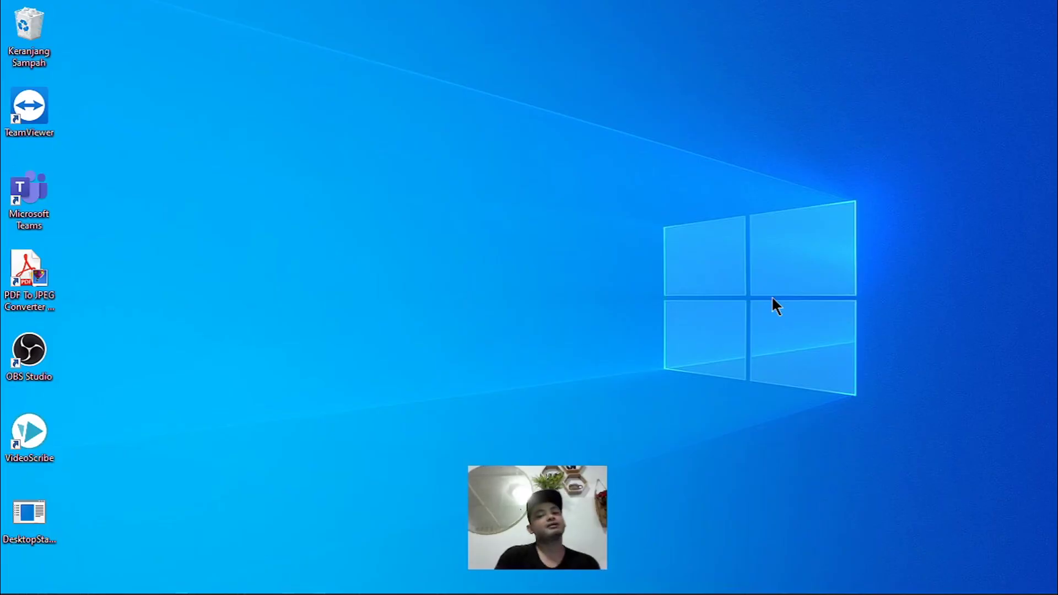